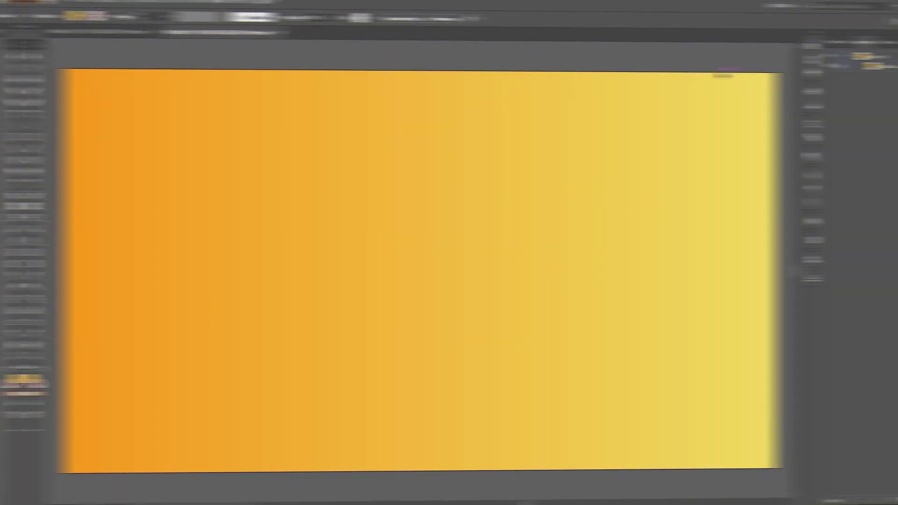
Draw a large rounded rectangle around the centre of the gradient canvas.
left_click(8, 140)
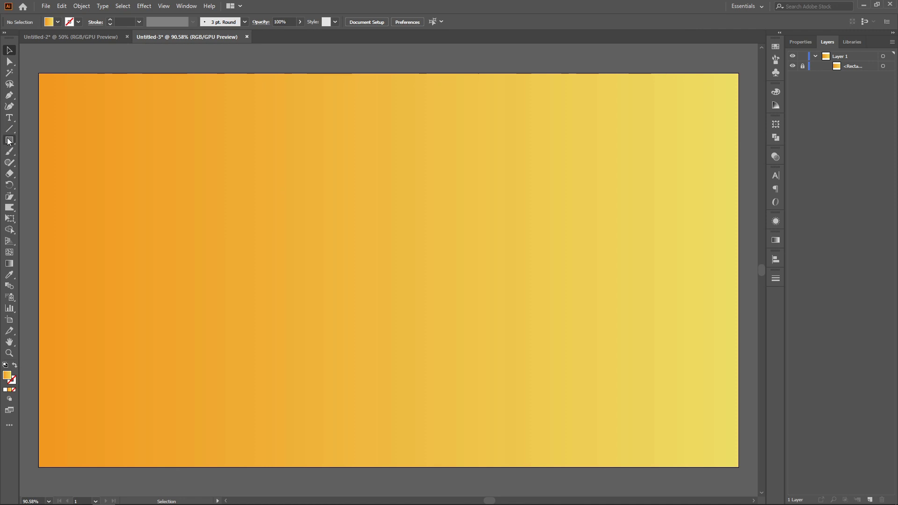
left_click(35, 150)
left_click_drag(245, 175, 528, 346)
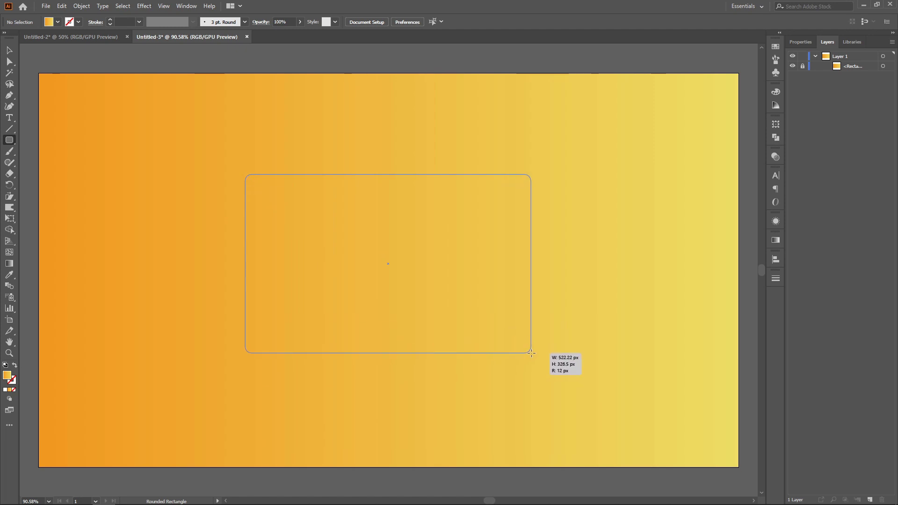
left_click_drag(528, 346, 531, 352)
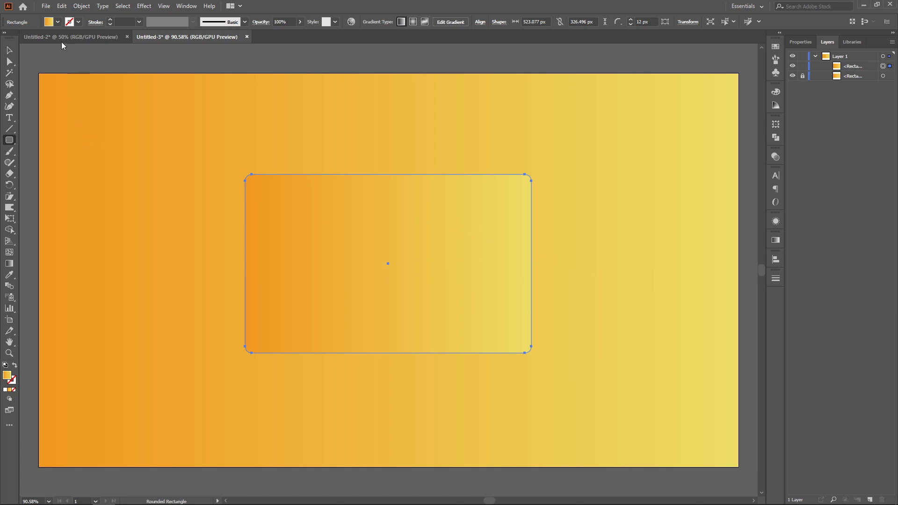
Fill the rounded rectangle with red and nudge it slightly left and down.
left_click(57, 22)
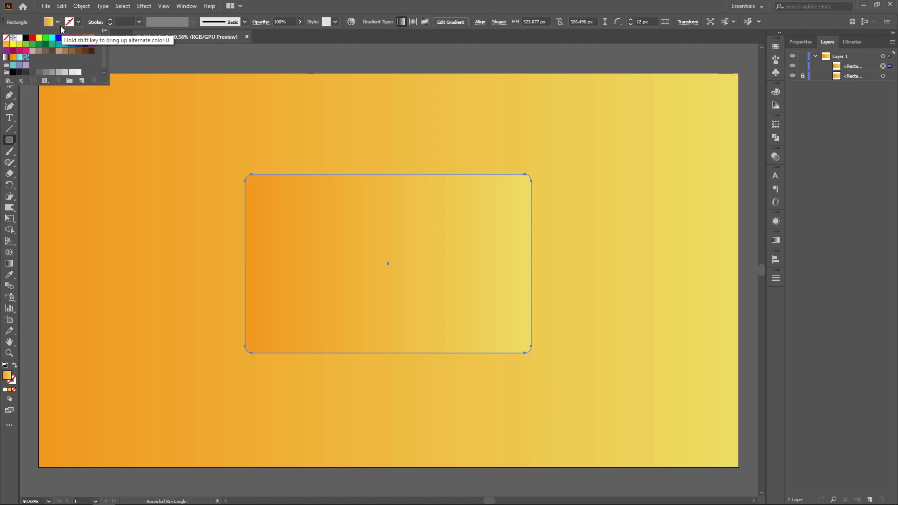
left_click(32, 37)
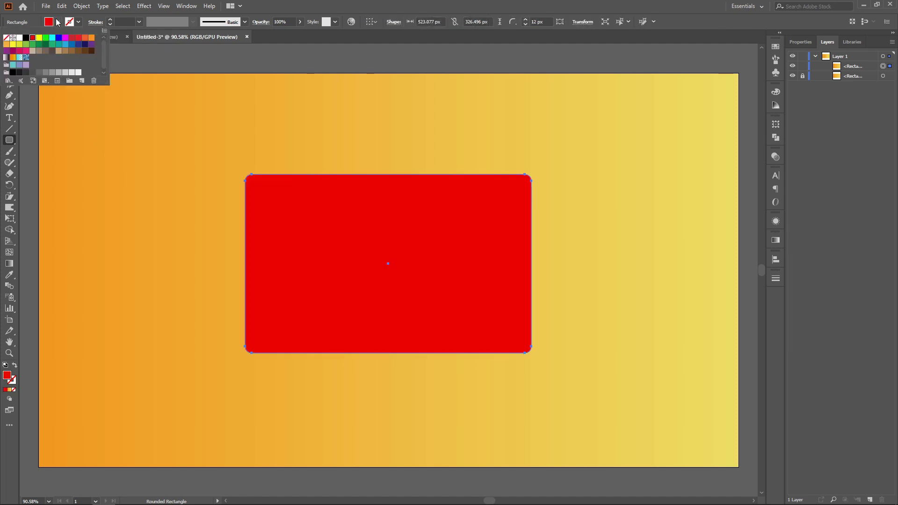
key("Escape")
key("v")
left_click(136, 107)
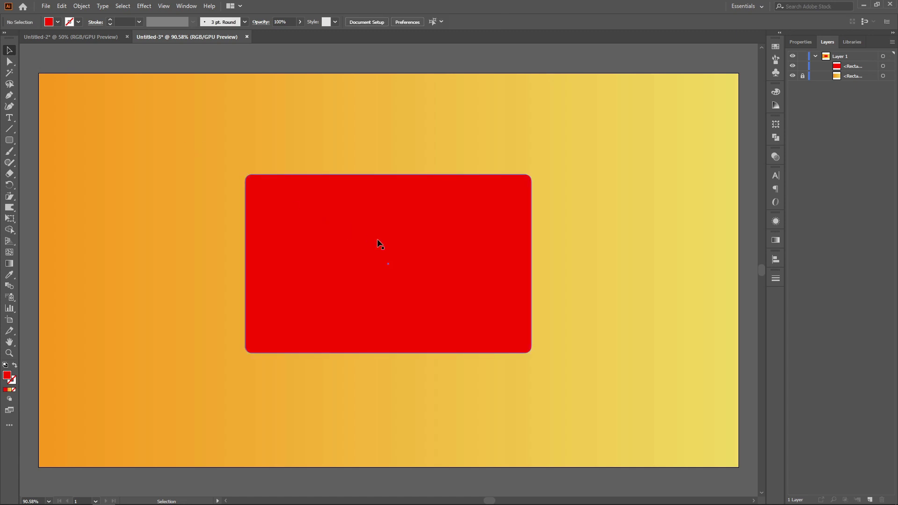
left_click(377, 242)
left_click_drag(370, 248, 361, 256)
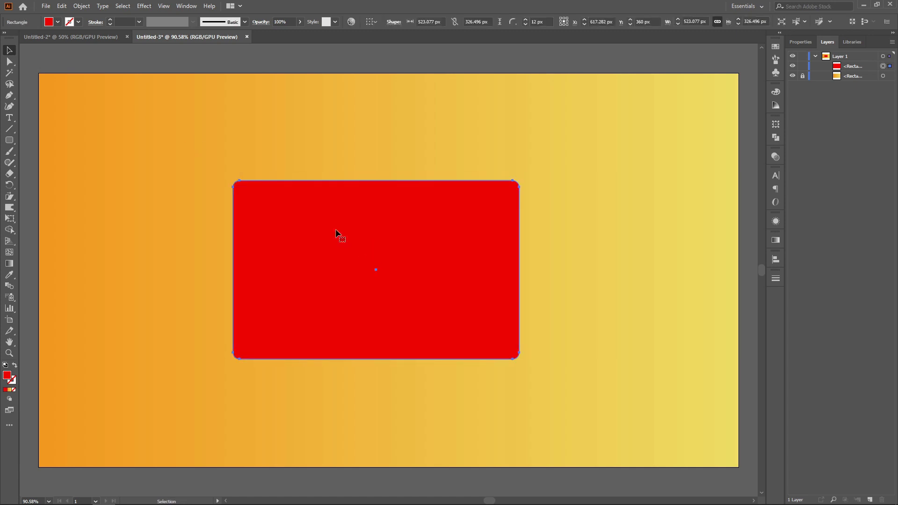
left_click(144, 6)
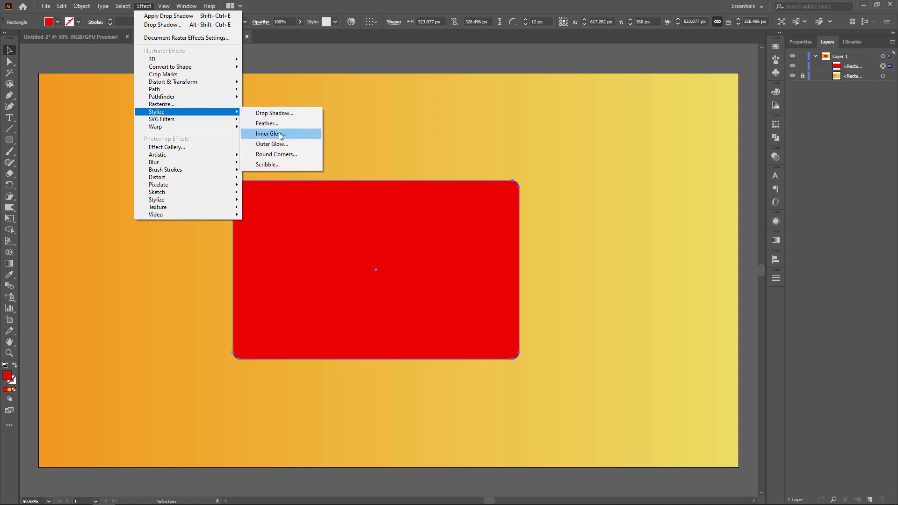
mouse_move(186, 59)
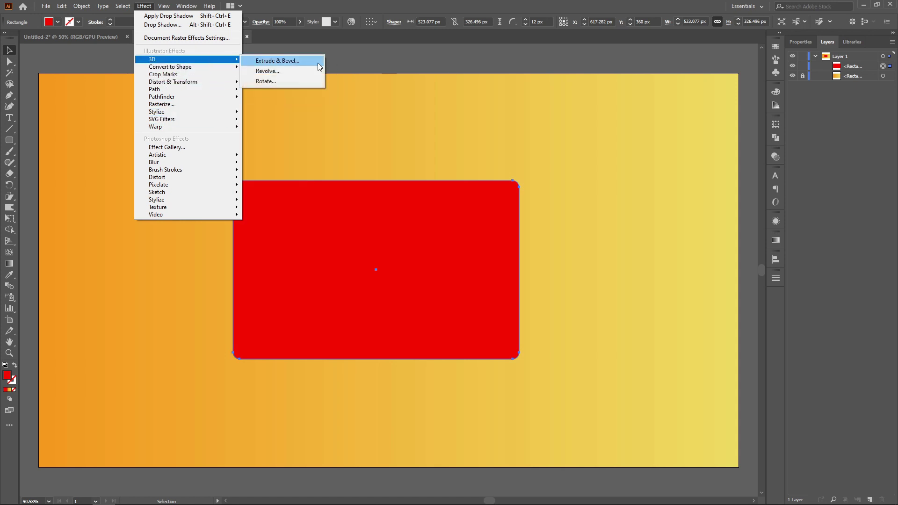
Apply Extrude & Bevel to the card with Isometric Top position and 30 pt extrude depth.
left_click(318, 64)
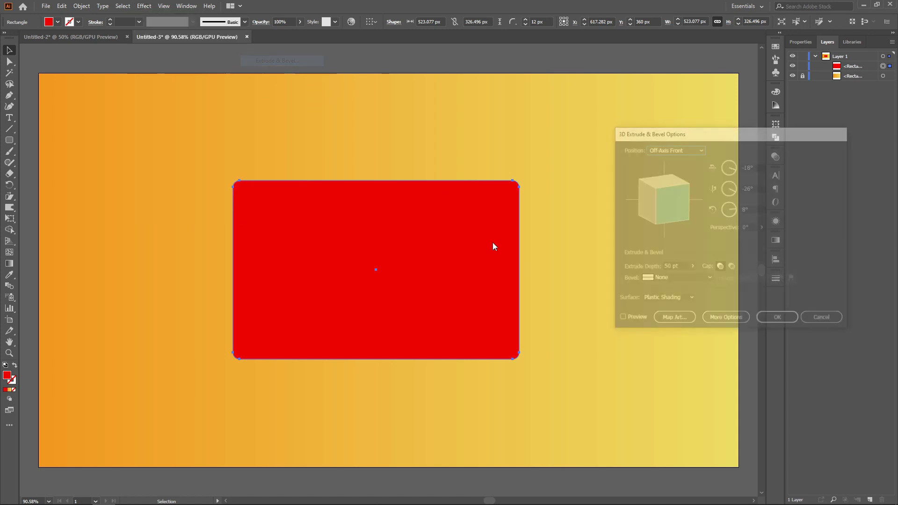
left_click(698, 149)
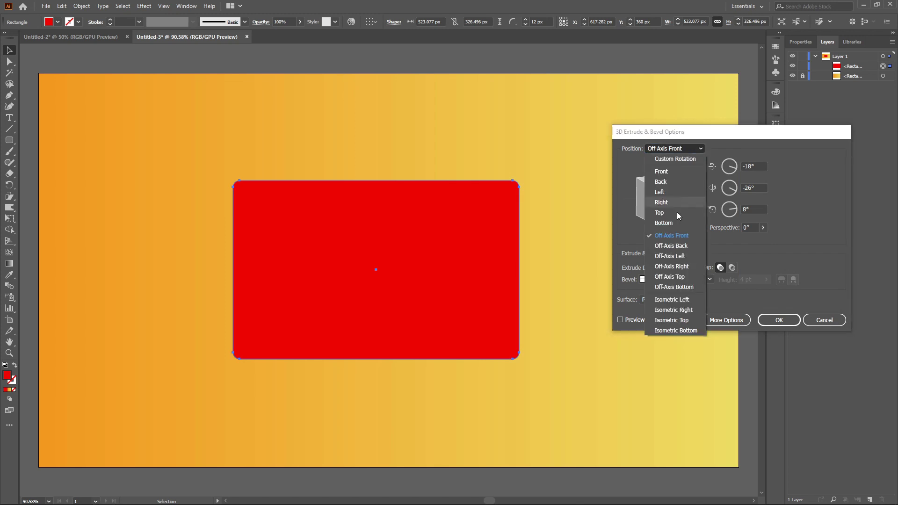
left_click(687, 320)
left_click(639, 320)
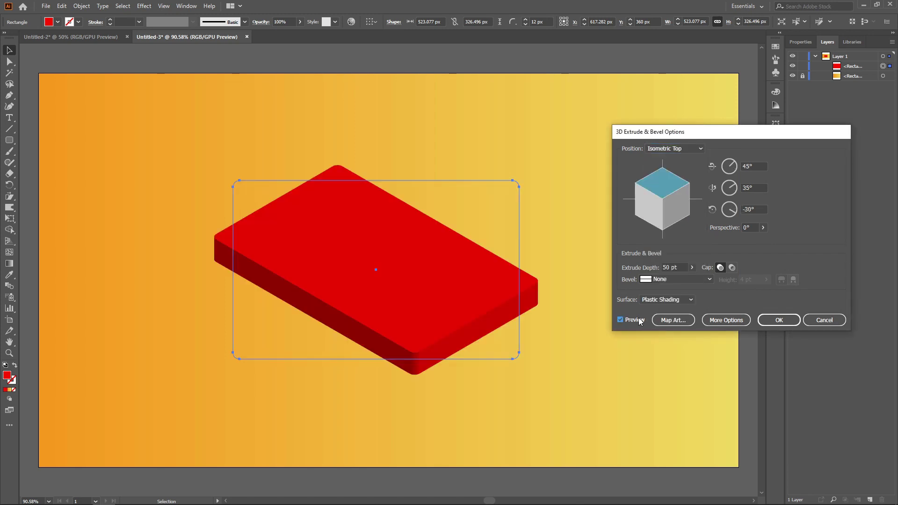
left_click(671, 268)
key("shift+Down")
key("shift+Down")
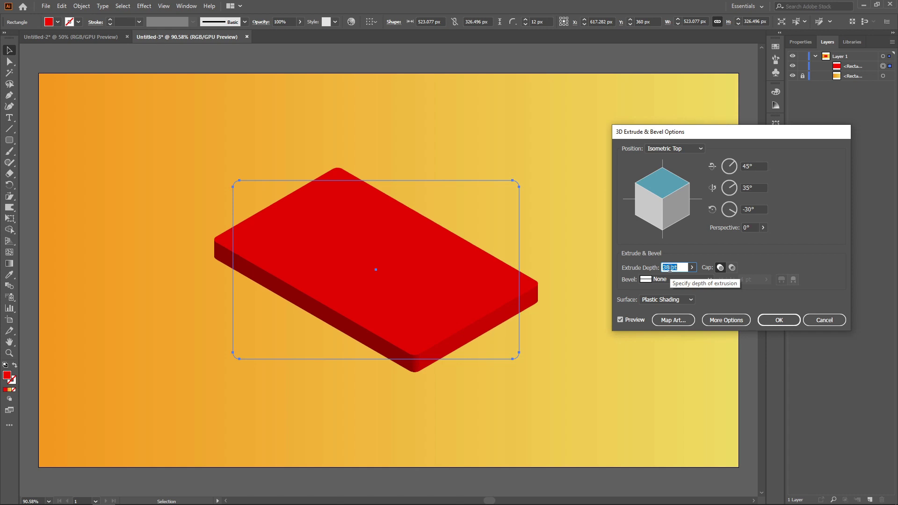
key("Down")
key("Down")
key("Down")
key("Down")
key("Down")
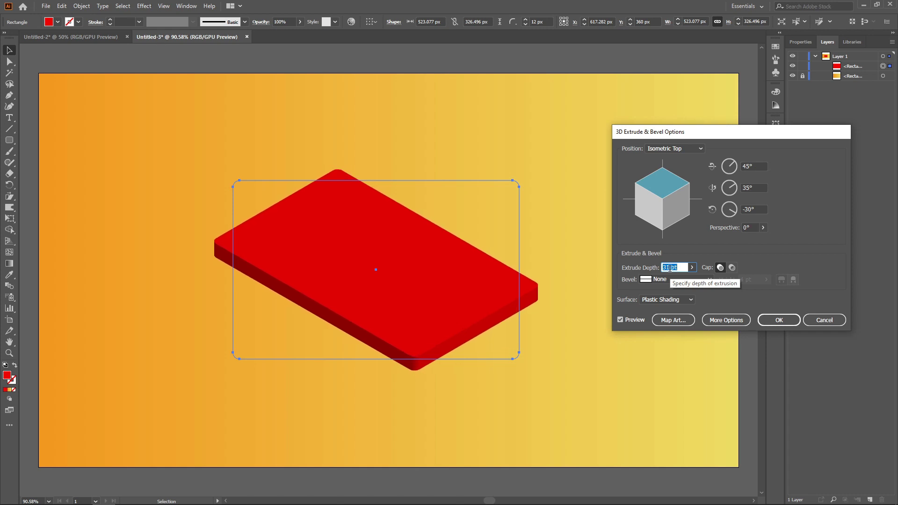
key("Down")
key("Down")
key("Down")
key("Down")
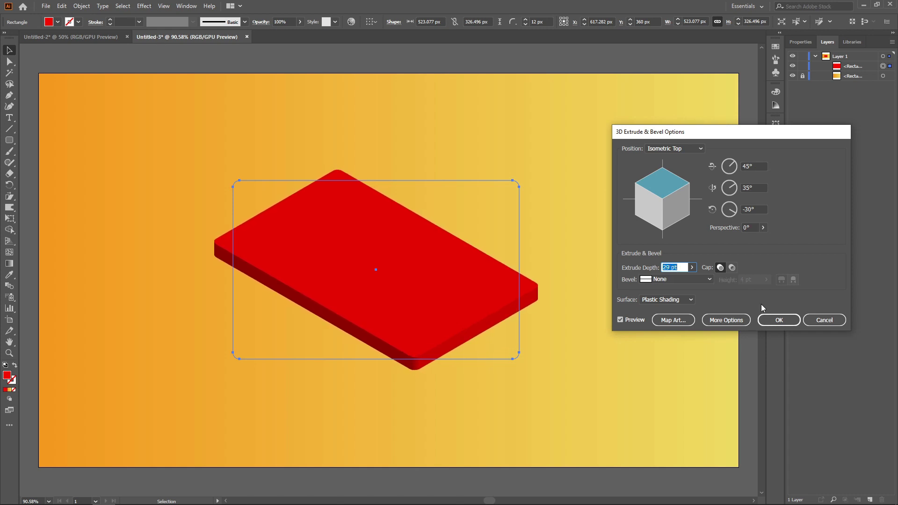
key("Up")
left_click(770, 322)
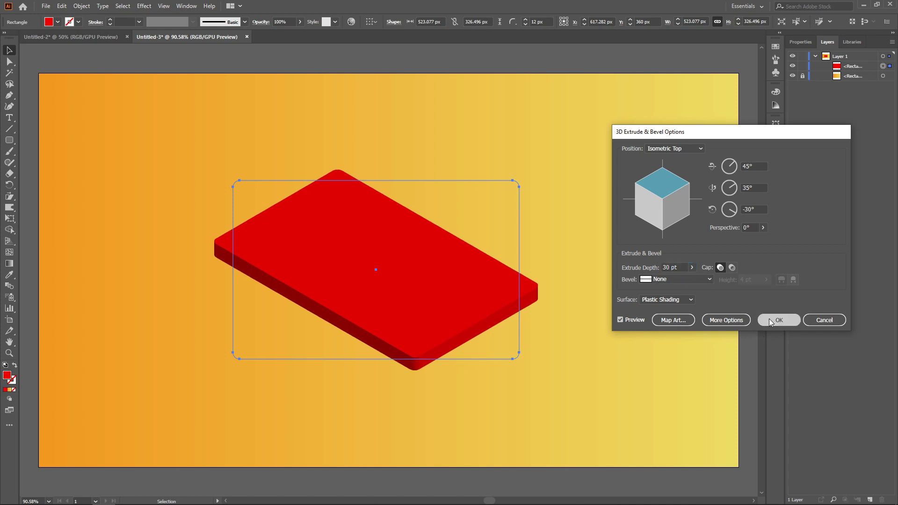
left_click(445, 159)
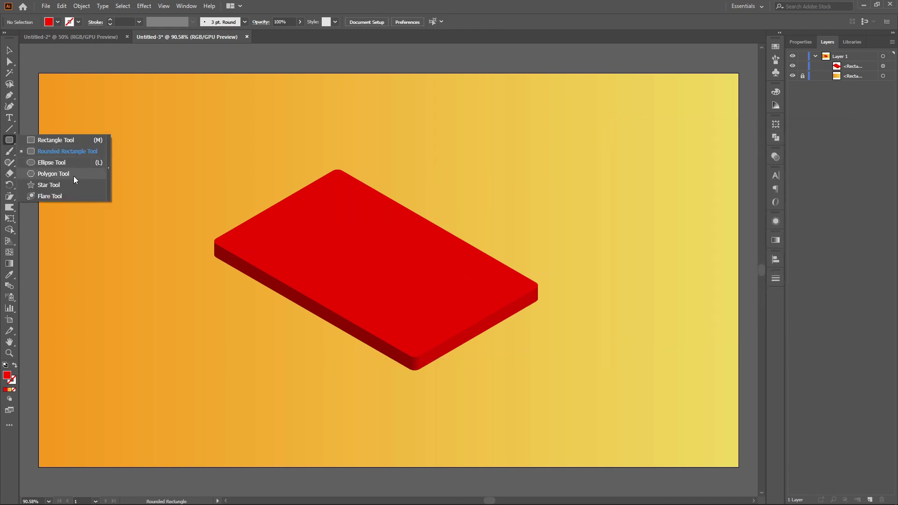
Create a three-sided polygon triangle and set its width to 470 px.
left_click_drag(12, 141, 74, 176)
left_click(156, 183)
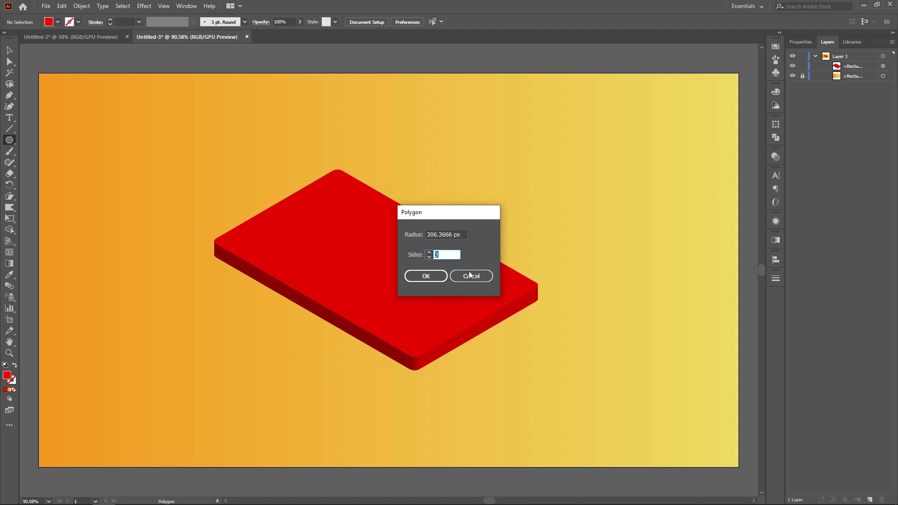
left_click(425, 274)
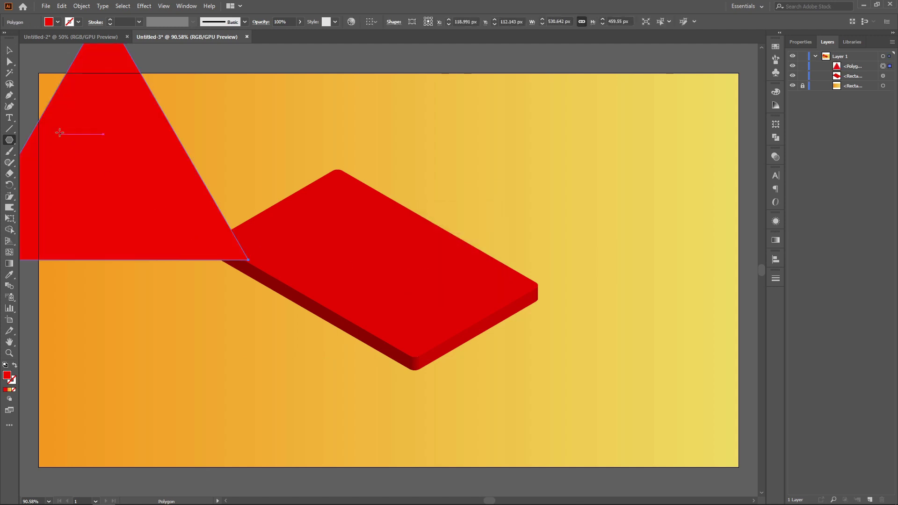
left_click_drag(100, 111, 343, 226)
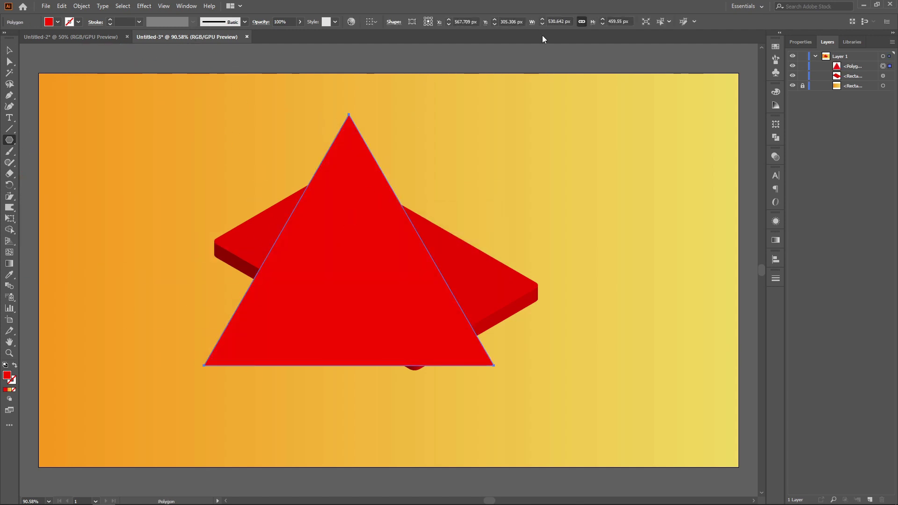
left_click(556, 21)
type("470")
key("Return")
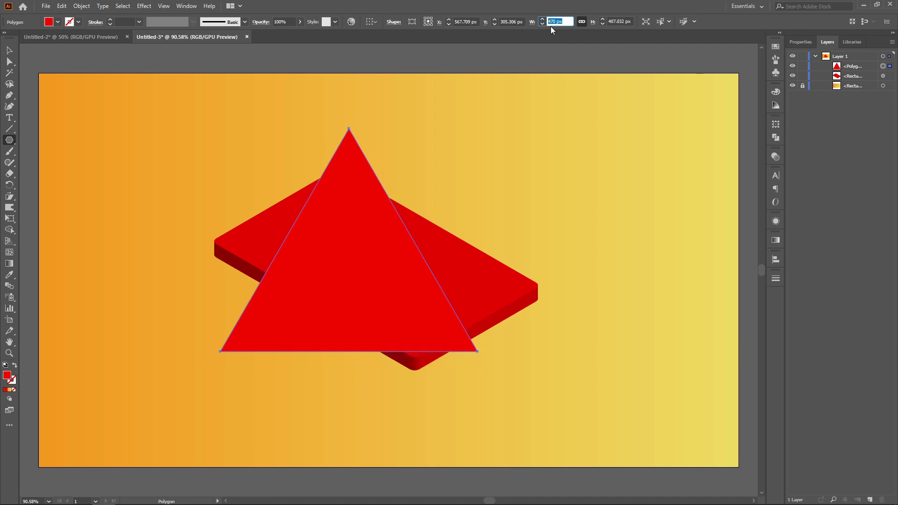
Position the triangle on the red slab's top surface.
scroll(553, 21, "down", 3)
scroll(553, 21, "down", 6)
scroll(553, 21, "down", 4)
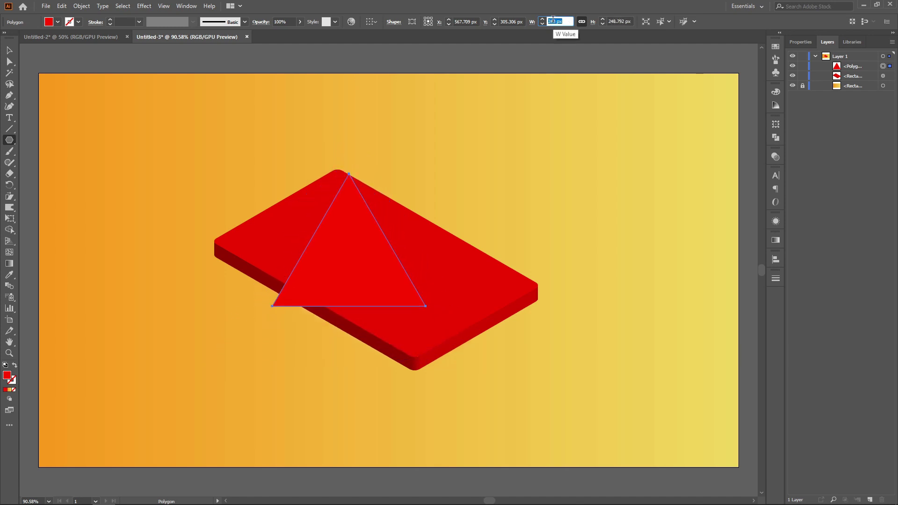
scroll(552, 21, "down", 4)
scroll(552, 21, "down", 3)
scroll(552, 21, "down", 2)
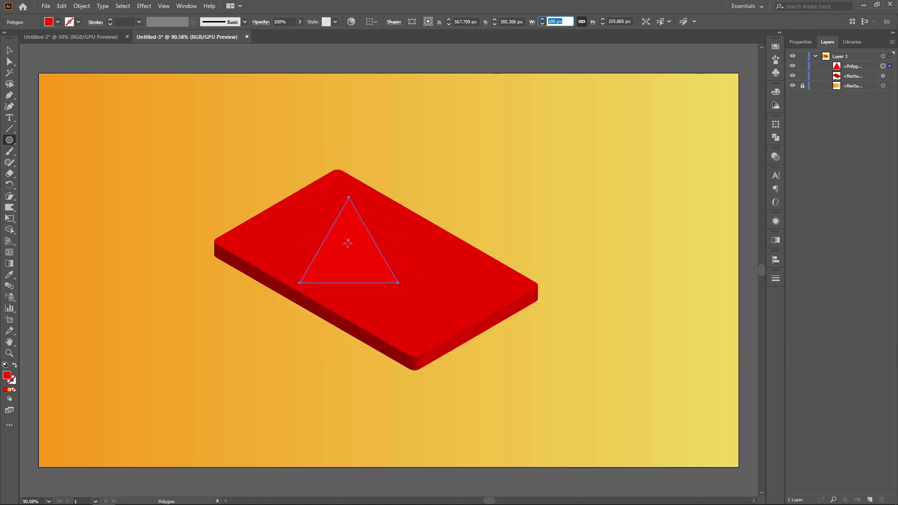
left_click_drag(347, 242, 373, 248)
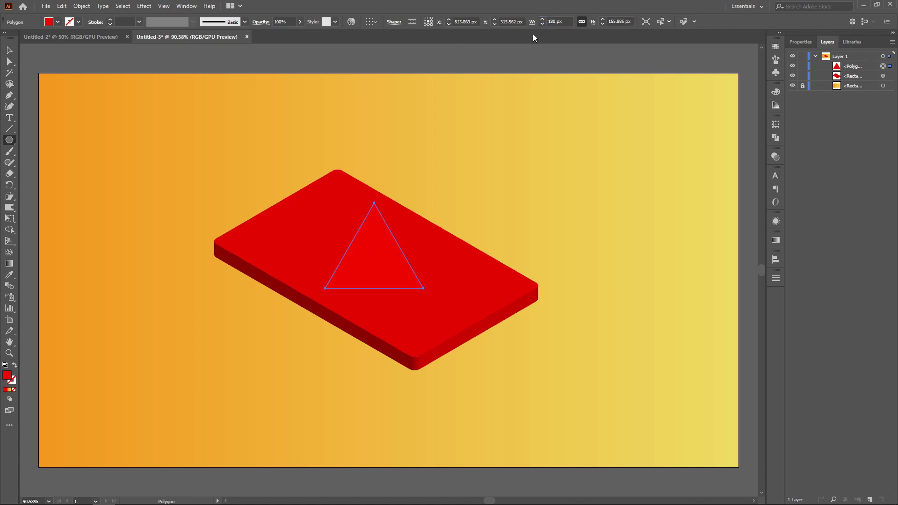
scroll(511, 21, "down", 10)
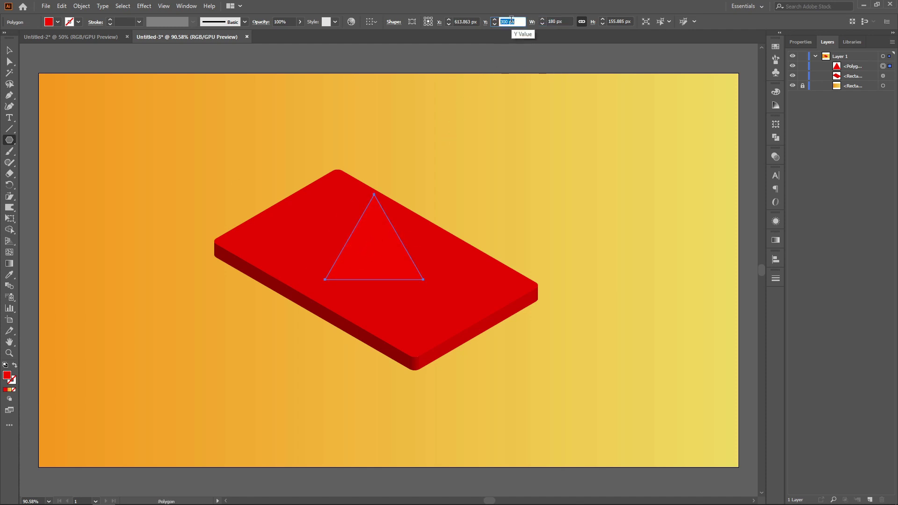
scroll(511, 21, "down", 5)
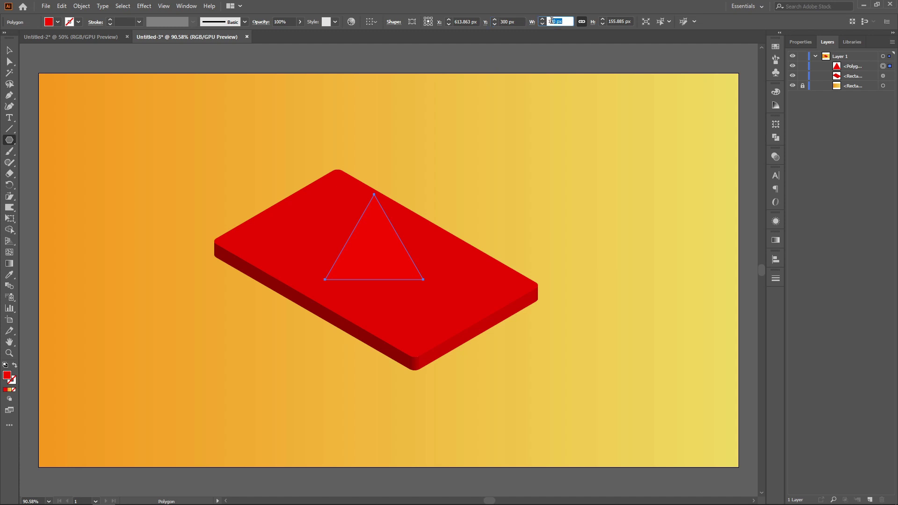
scroll(542, 23, "down", 2)
scroll(542, 24, "down", 2)
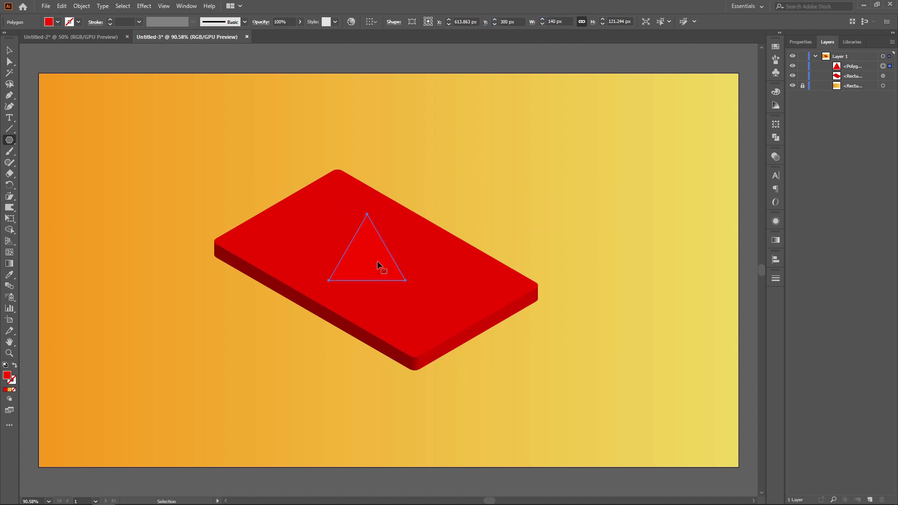
left_click_drag(376, 260, 371, 268)
Pull the triangle's bottom-right anchor slightly right and down with Direct Selection.
key("a")
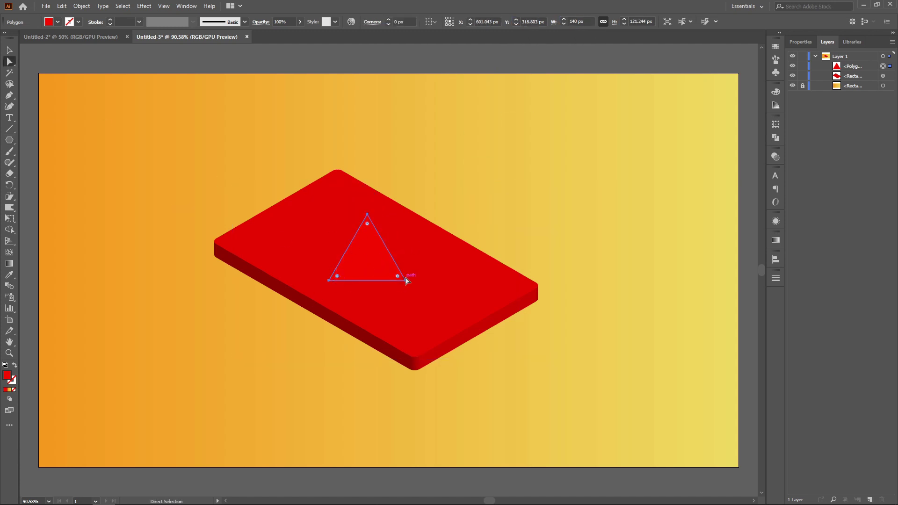
left_click(405, 280)
left_click_drag(405, 280, 409, 280)
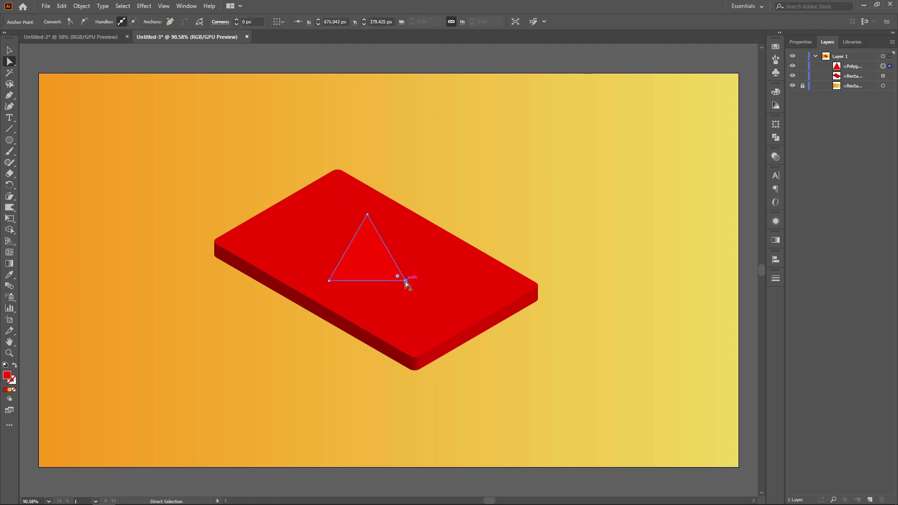
key("Right")
key("Right")
key("Right")
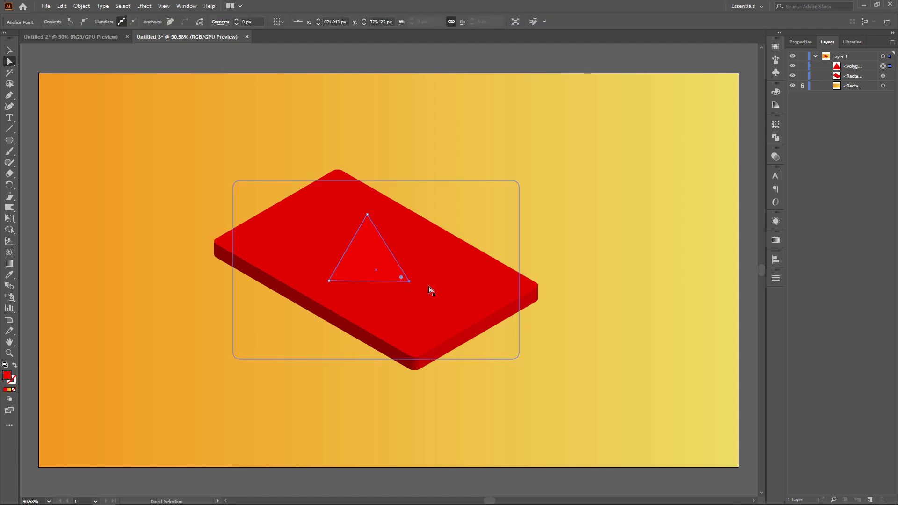
key("Down")
key("Down")
left_click(9, 50)
Fill the whole triangle with light grey from the Fill swatches.
key("ctrl+shift+a")
left_click(367, 262)
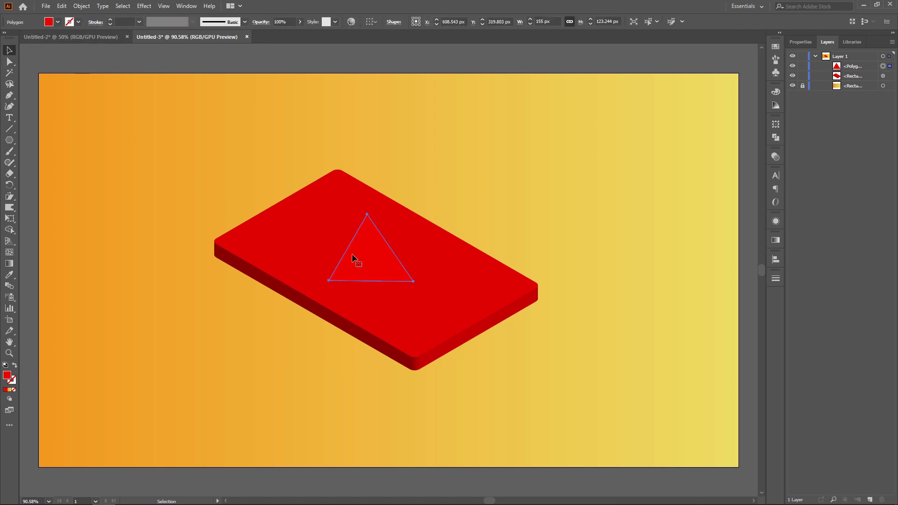
left_click(57, 22)
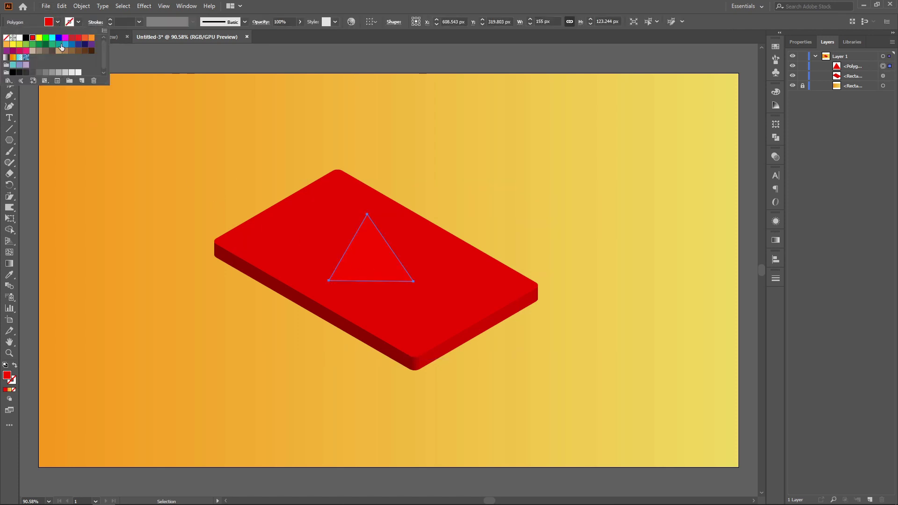
left_click(70, 72)
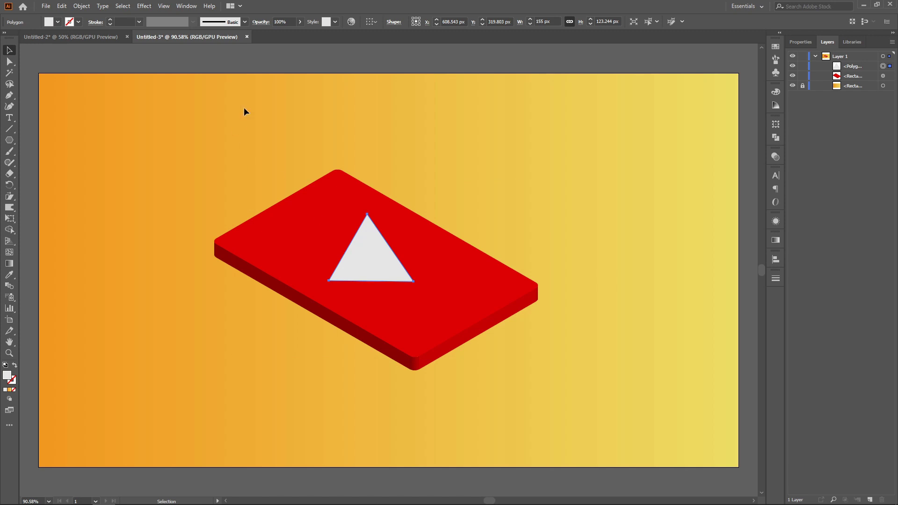
left_click(144, 6)
Extrude the triangle 20 pt with an isometric preset, rotated to lie flat on the card.
left_click(270, 66)
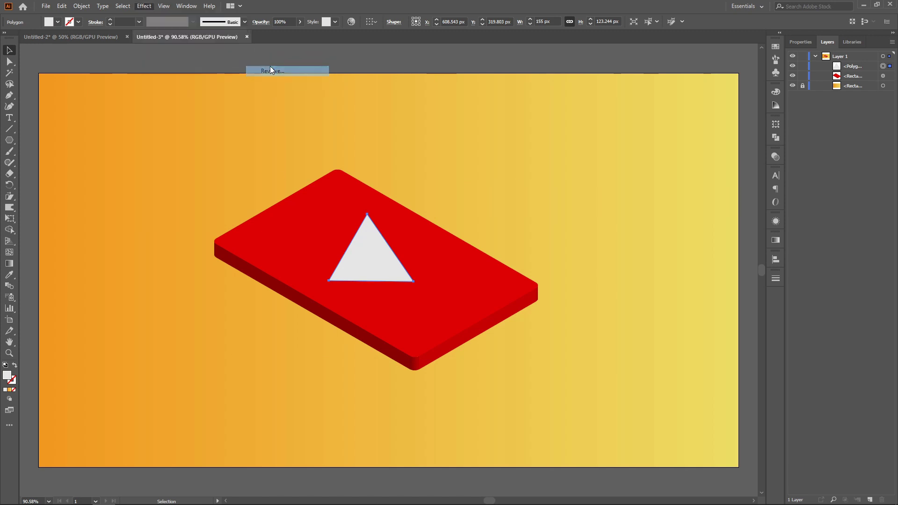
key("Escape")
left_click(144, 6)
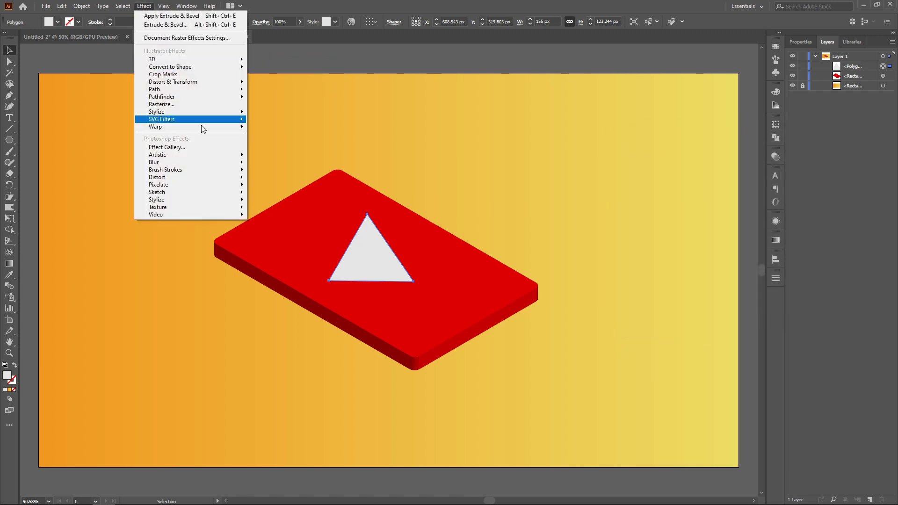
mouse_move(190, 59)
left_click(280, 60)
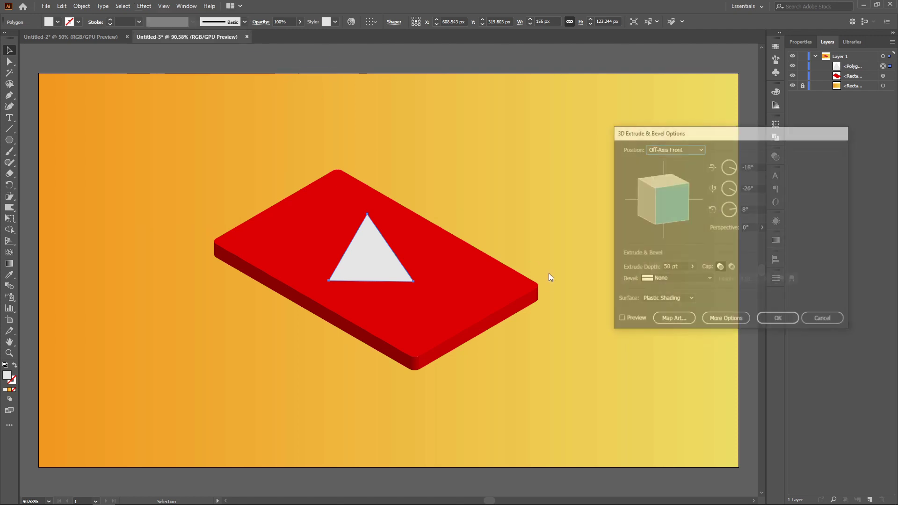
left_click(635, 320)
left_click(679, 148)
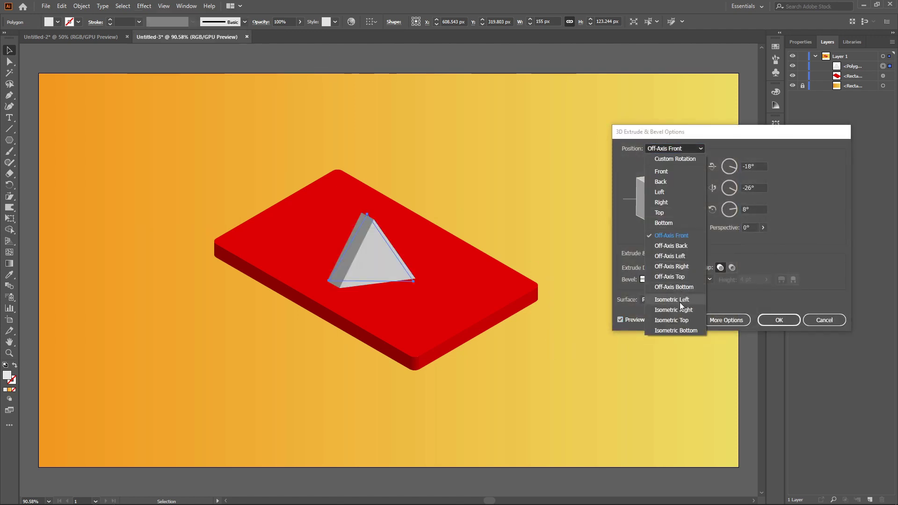
left_click(674, 318)
left_click_drag(671, 229, 678, 225)
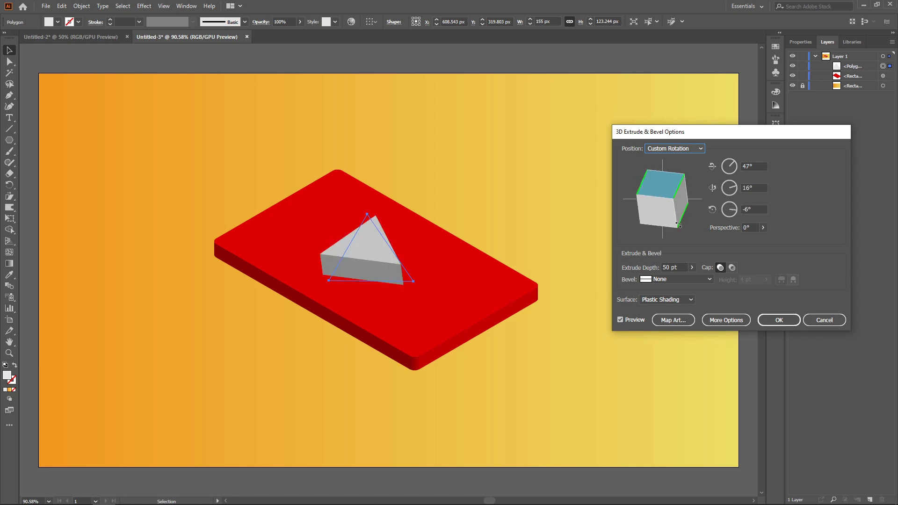
left_click(664, 267)
type("20")
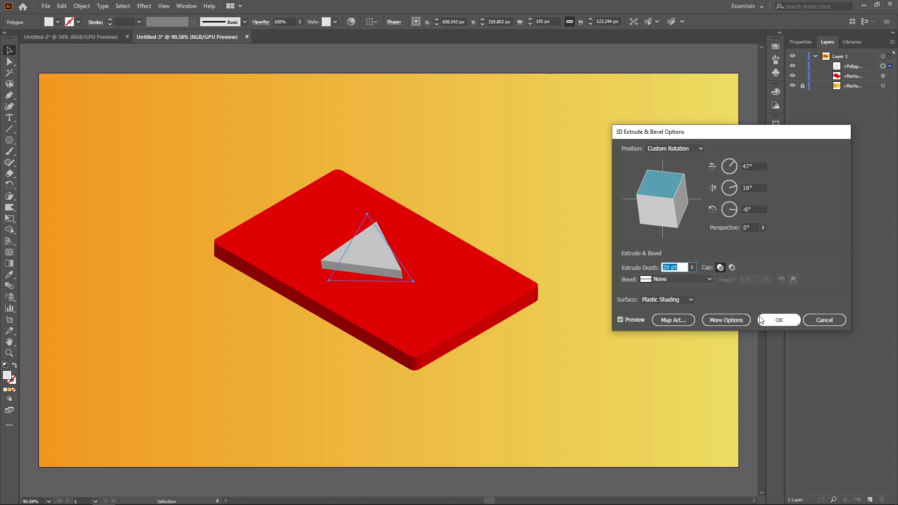
left_click(785, 322)
Set the triangle's Corners value to 2 px using Direct Selection.
left_click(584, 335)
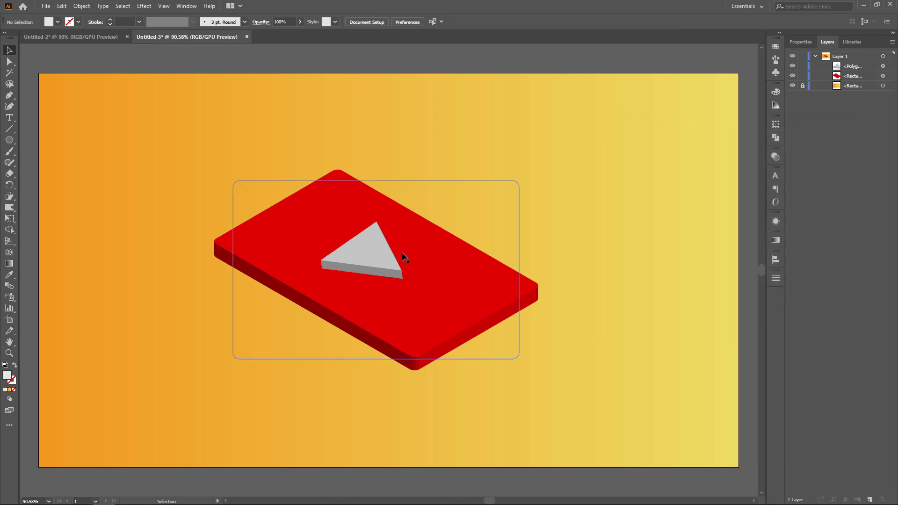
left_click(374, 251)
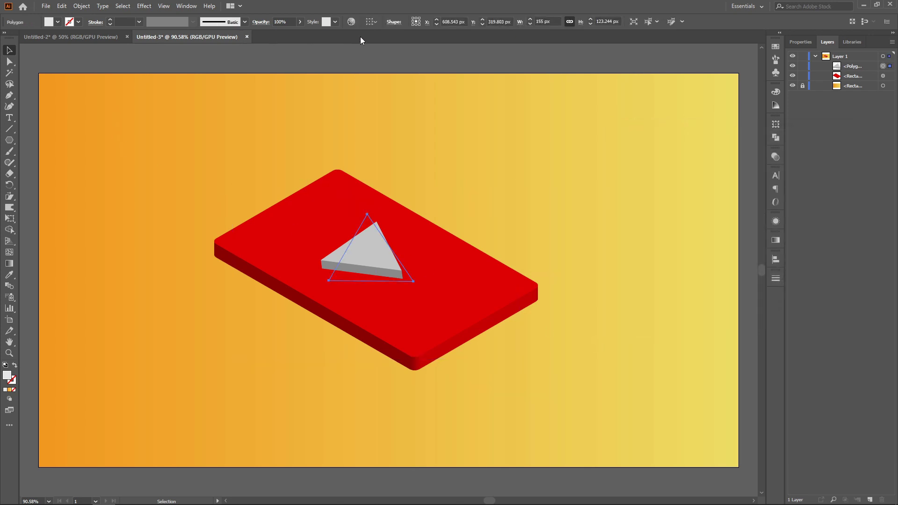
left_click(9, 61)
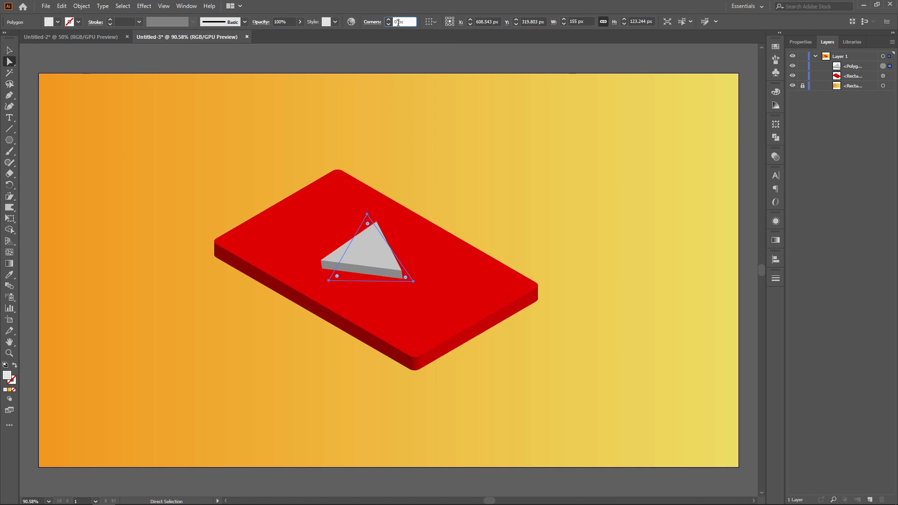
left_click(445, 112)
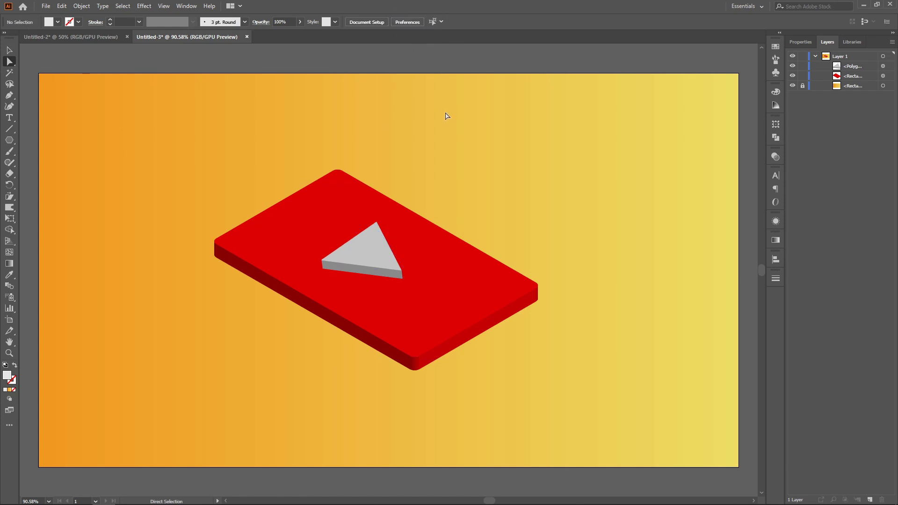
left_click(378, 265)
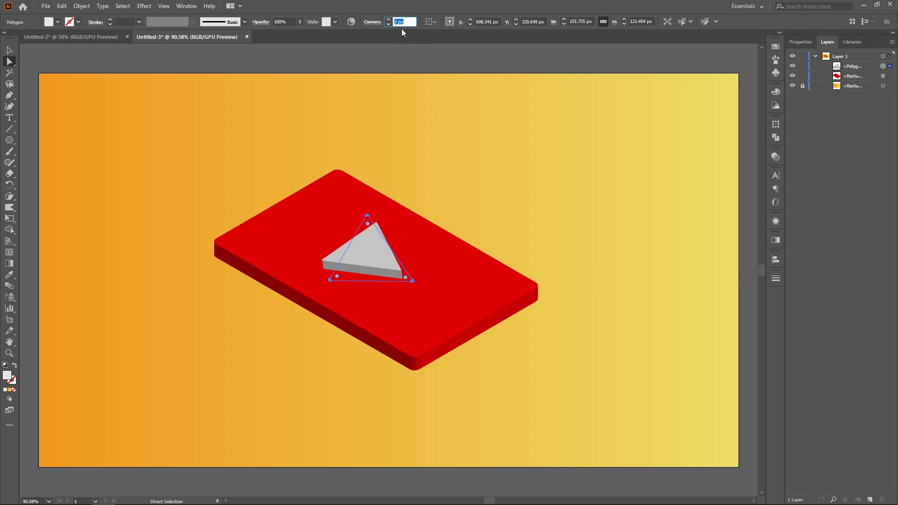
left_click(459, 130)
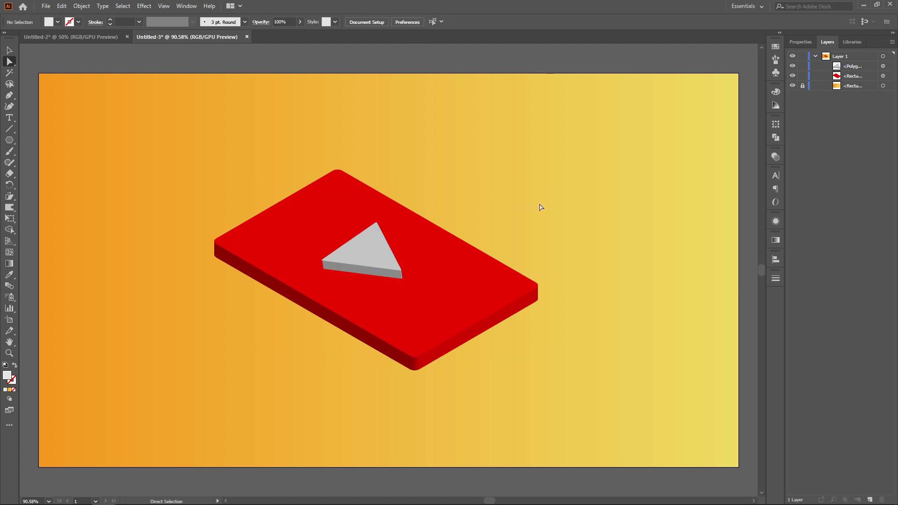
left_click(370, 252)
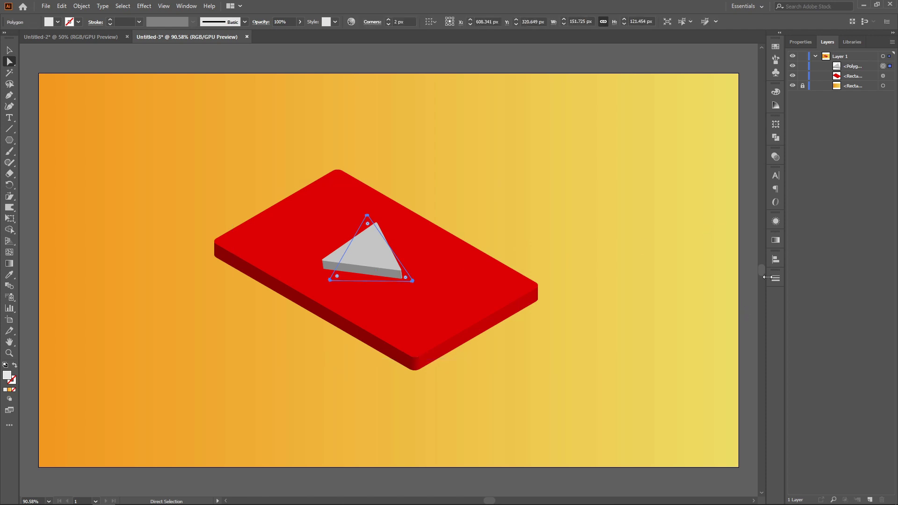
Reopen the triangle's 3D Extrude & Bevel from Appearance and lower the depth to 15 pt.
left_click(776, 223)
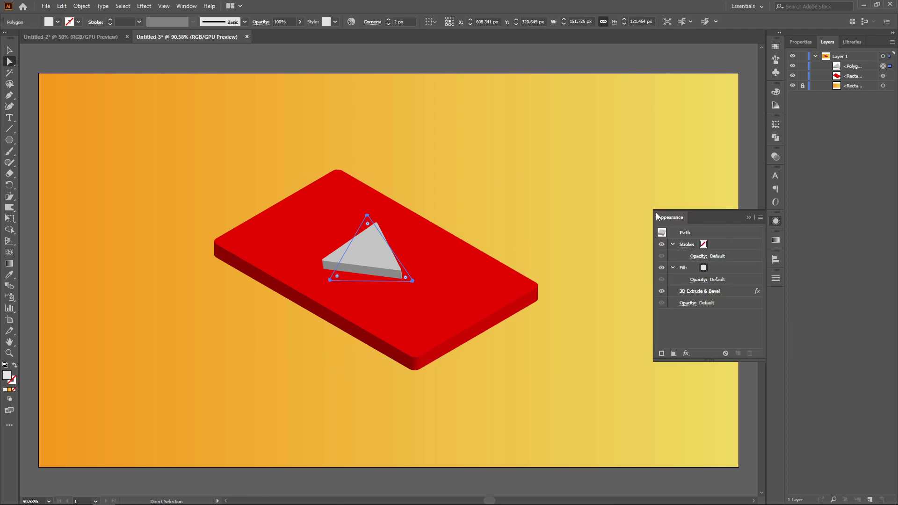
left_click(186, 6)
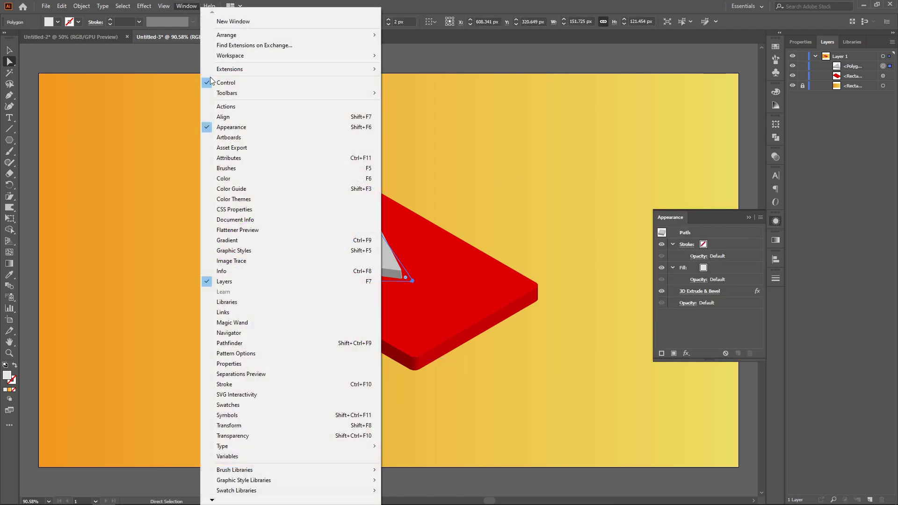
left_click(713, 293)
left_click(631, 319)
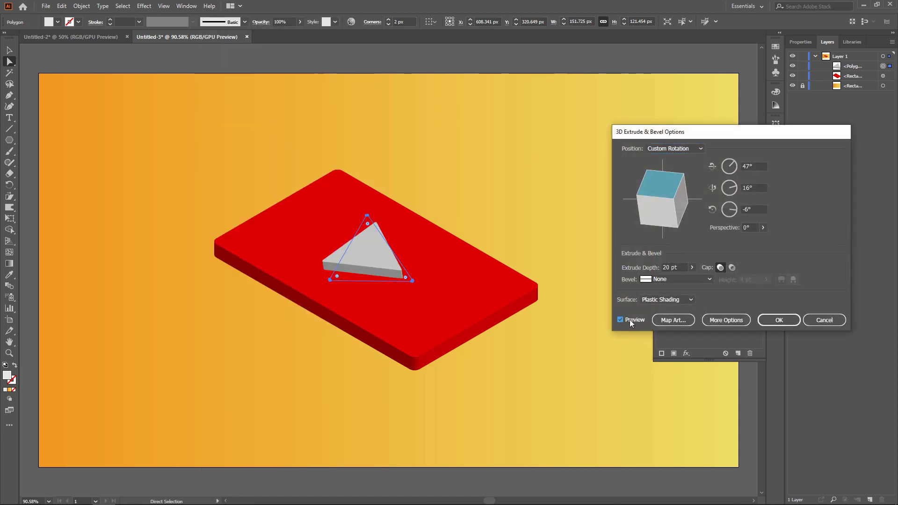
left_click(669, 268)
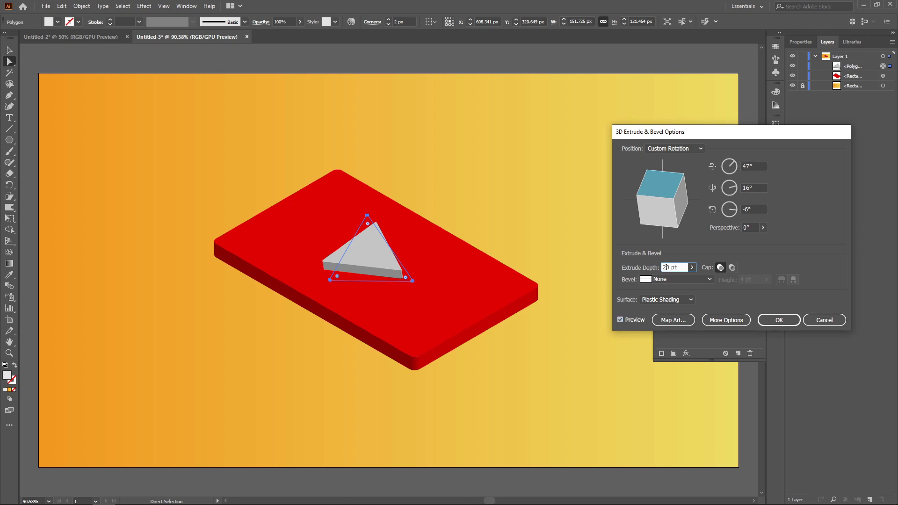
key("Down")
key("Down")
key("Down")
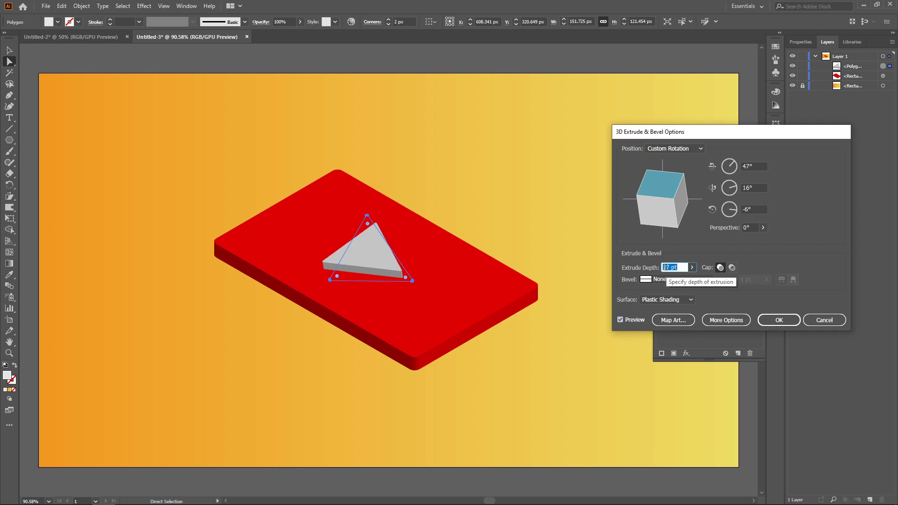
left_click(778, 320)
Close the Appearance panel and reselect the artwork with a marquee.
left_click(633, 307)
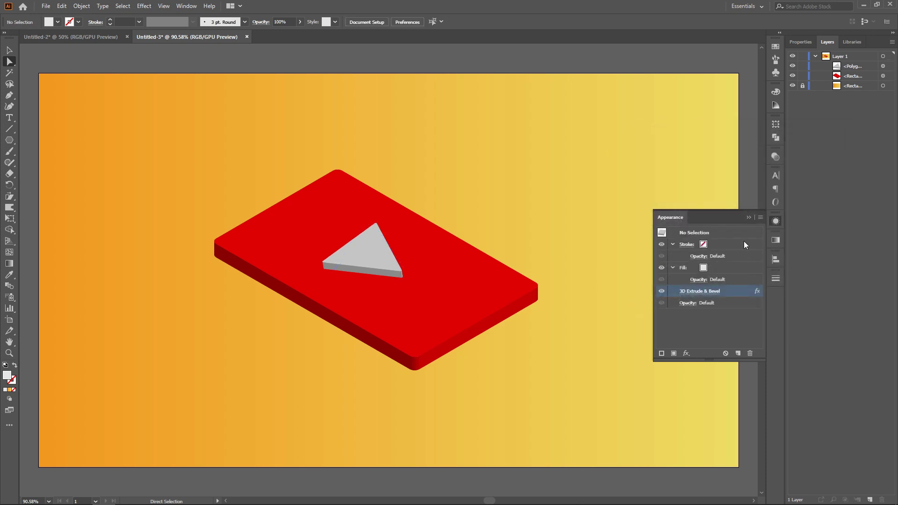
left_click(747, 218)
left_click(369, 248)
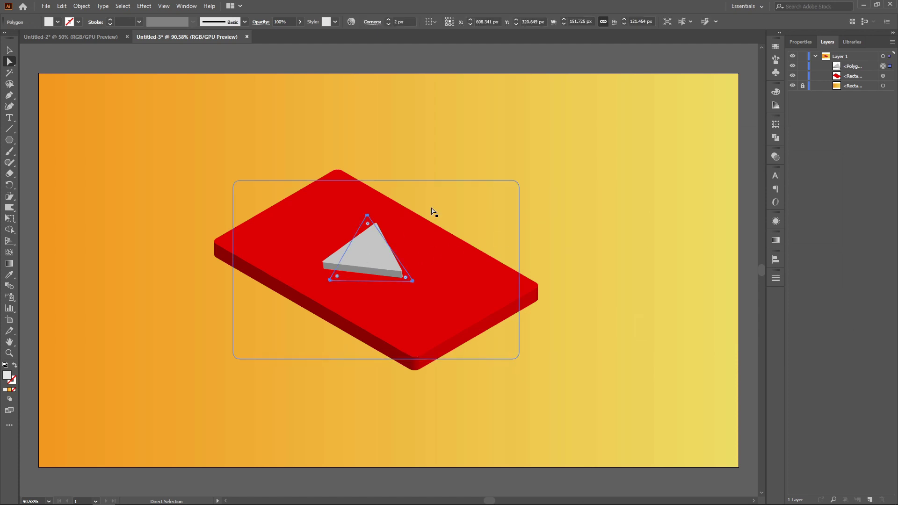
left_click(573, 167)
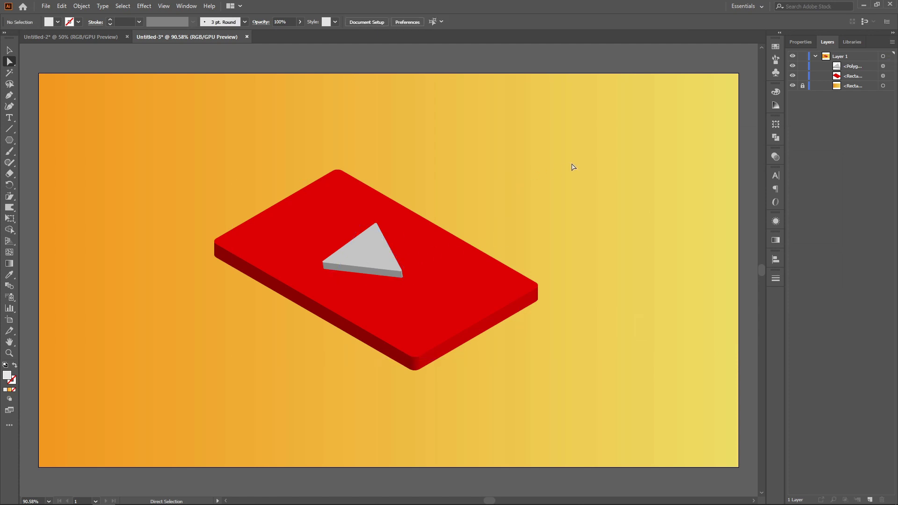
left_click_drag(520, 180, 235, 360)
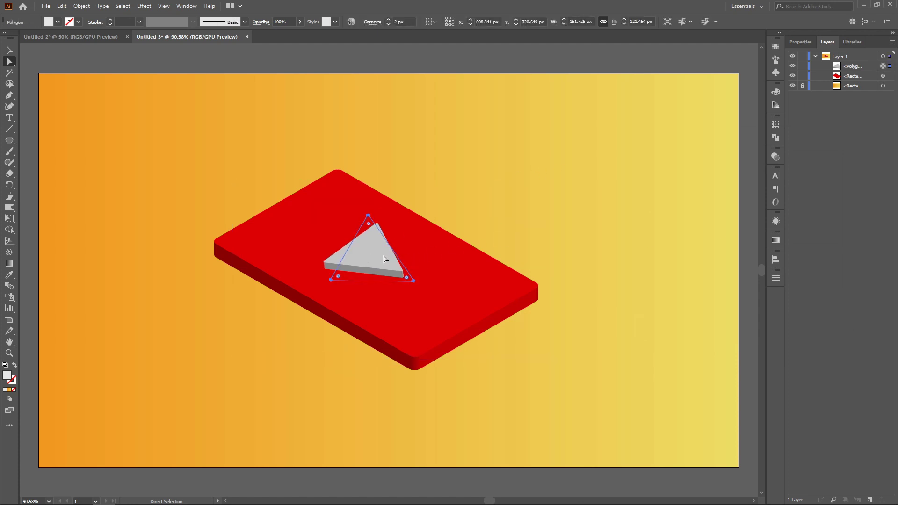
Add a previewed drop shadow to the red card with X offset -9 and Y offset 7.
left_click(496, 292)
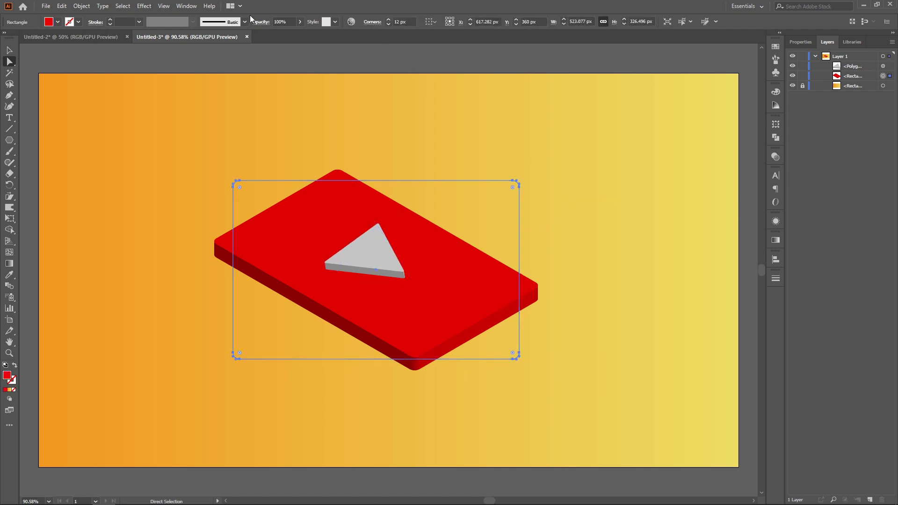
left_click(144, 6)
mouse_move(188, 119)
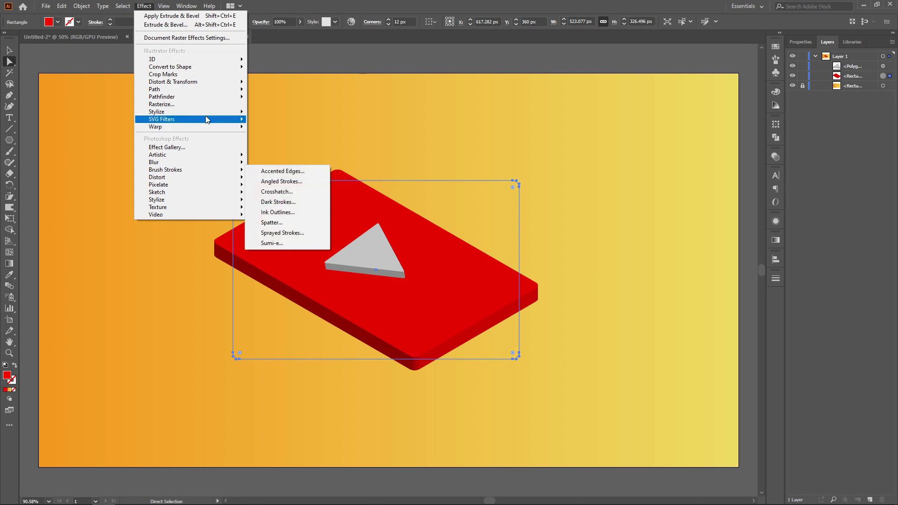
mouse_move(156, 111)
left_click(277, 112)
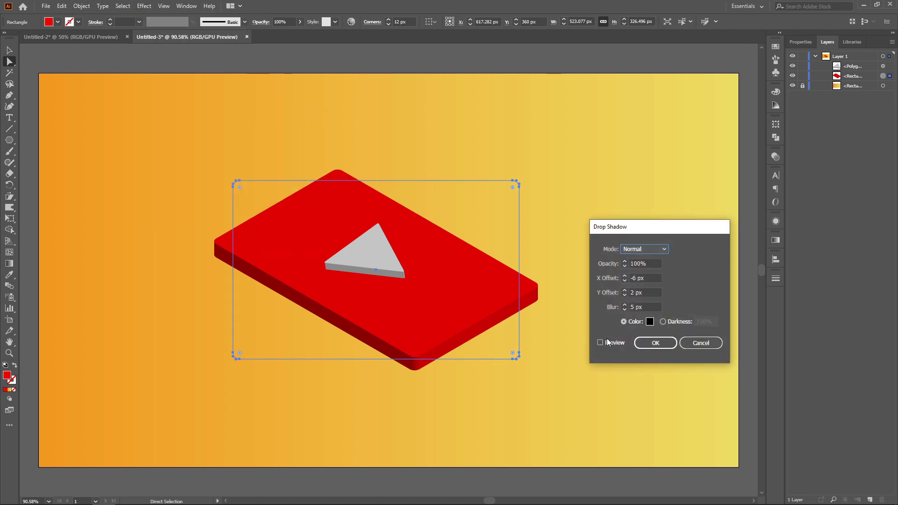
left_click(608, 342)
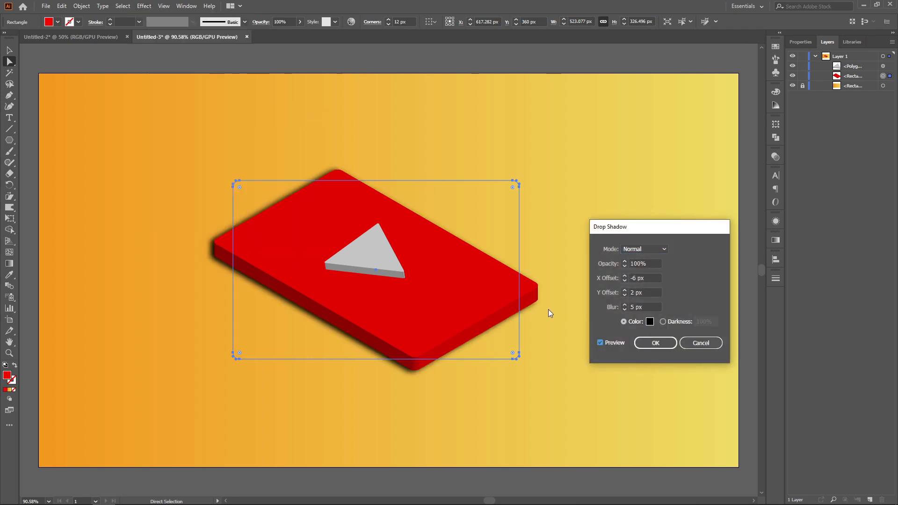
double_click(632, 278)
key("Down")
key("Down")
key("Down")
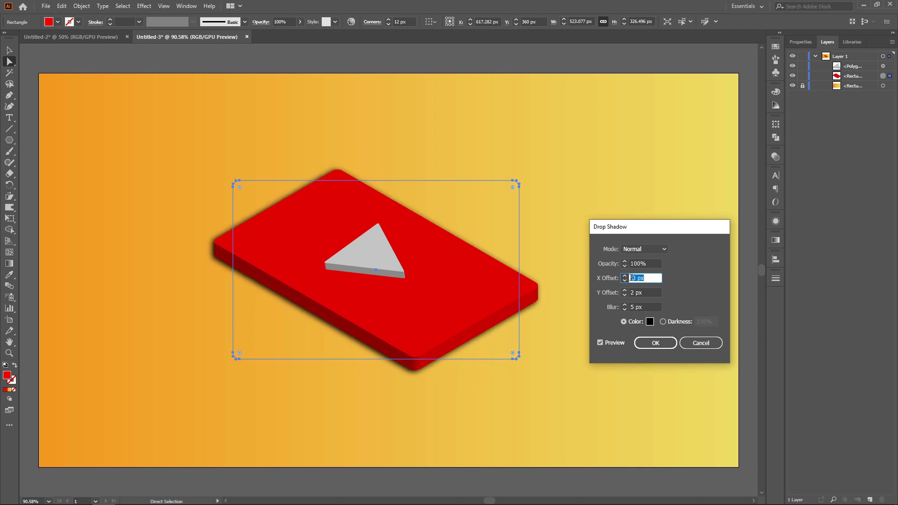
double_click(632, 292)
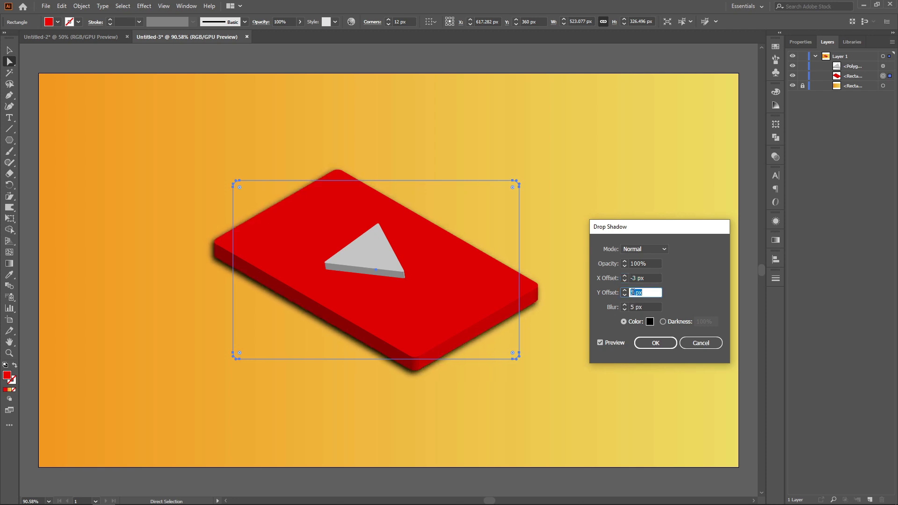
double_click(634, 278)
key("Down")
key("Down")
key("Down")
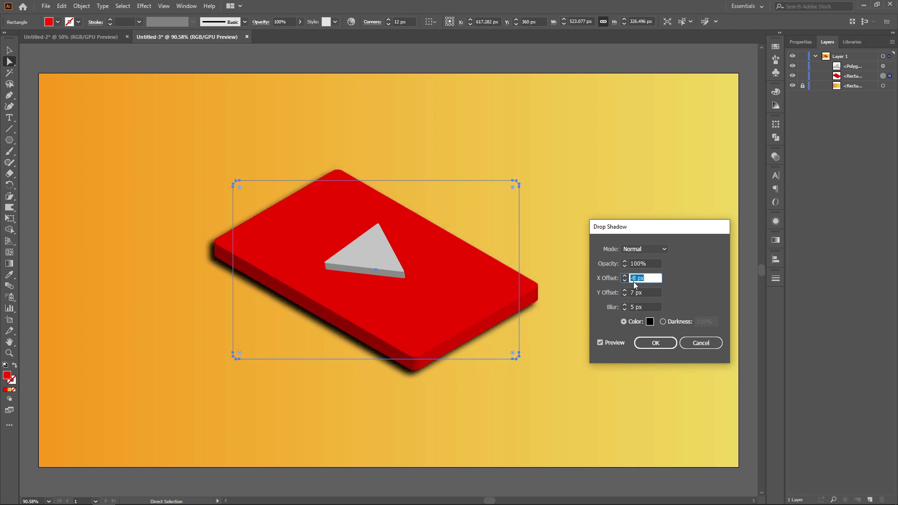
Set the card shadow's blur to 10 and opacity to 50%, then apply it.
double_click(633, 307)
key("Up")
key("Up")
key("Up")
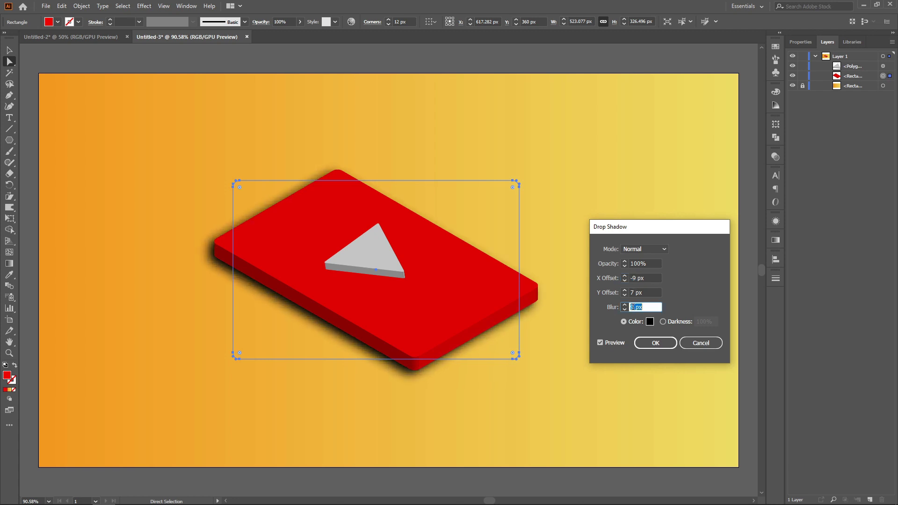
key("Up")
key("Up")
key("Up")
double_click(637, 263)
key("shift+Down")
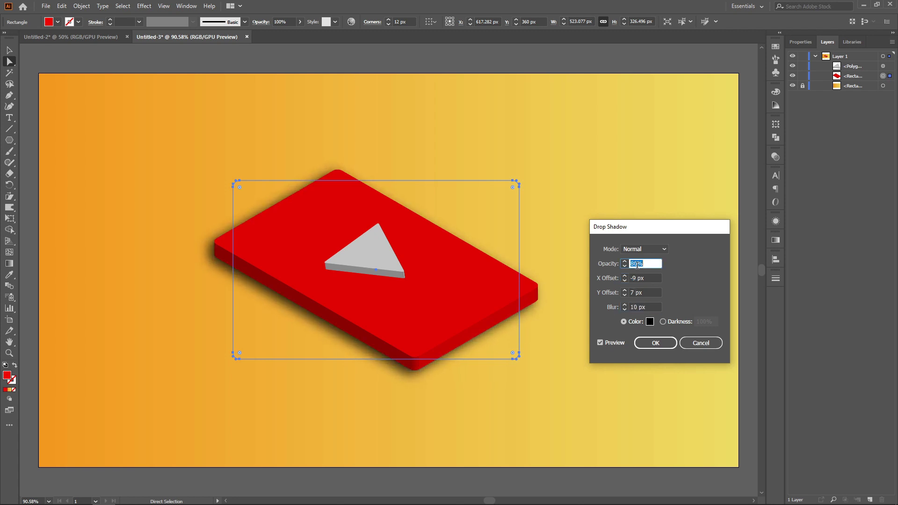
key("shift+Down")
key("shift+Down")
key("shift+Down")
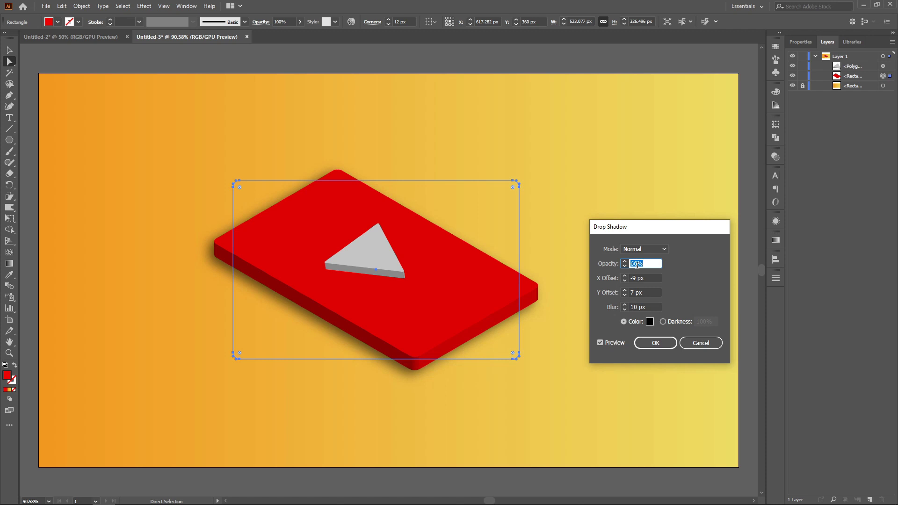
key("shift+Down")
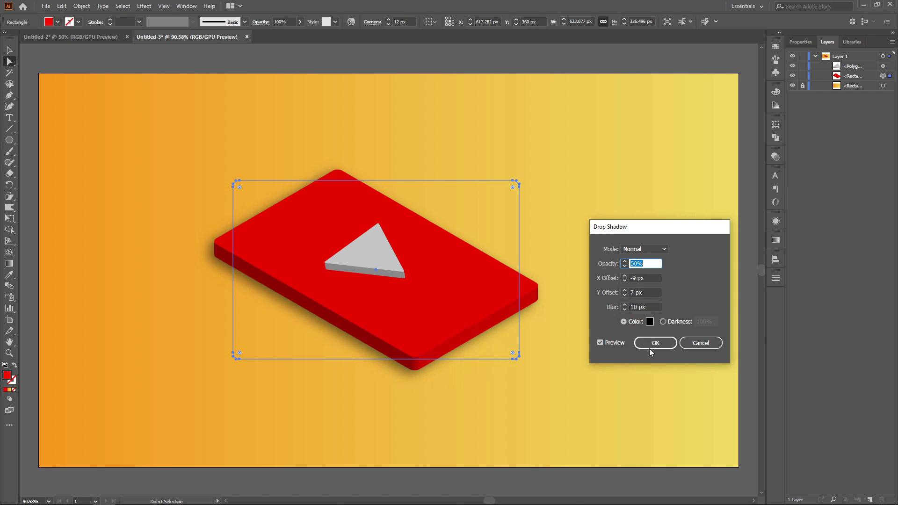
left_click(649, 349)
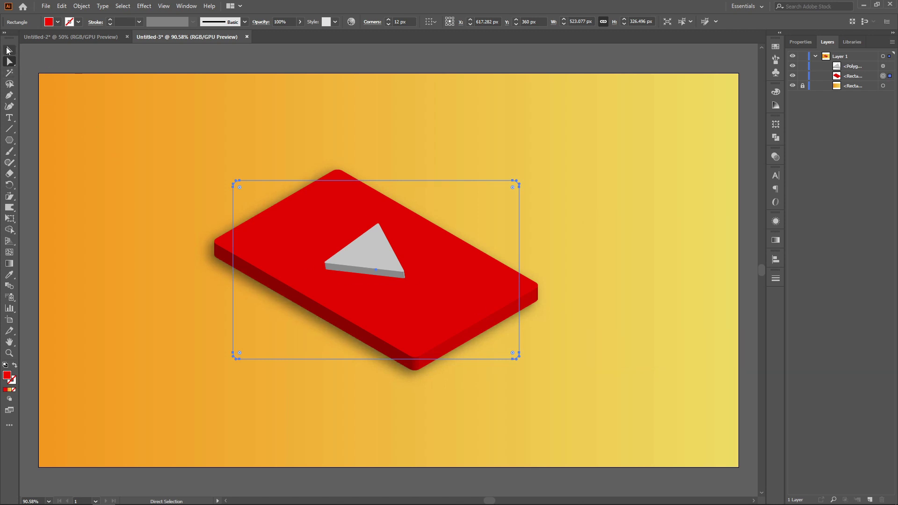
left_click(9, 50)
left_click(357, 260)
Add a drop shadow to the grey triangle with X -3 px, Y 6 px and Blur 6 px.
left_click(357, 256)
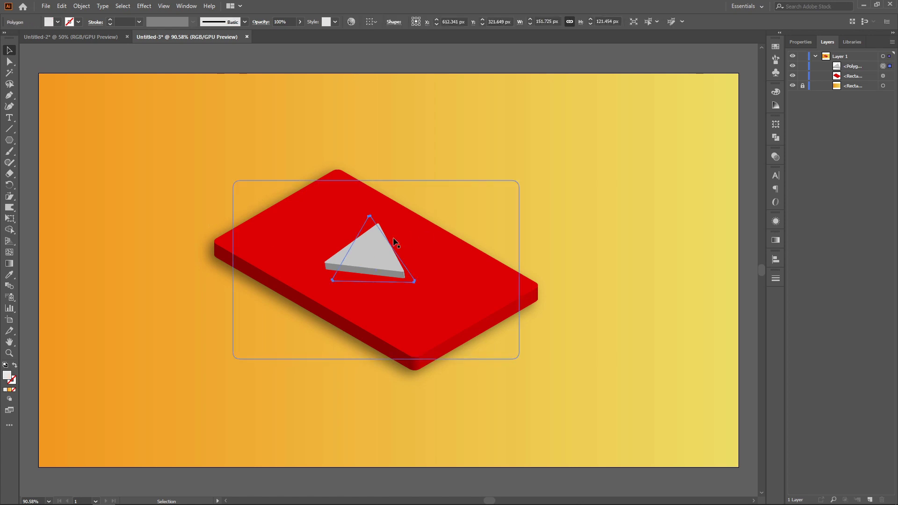
left_click(145, 6)
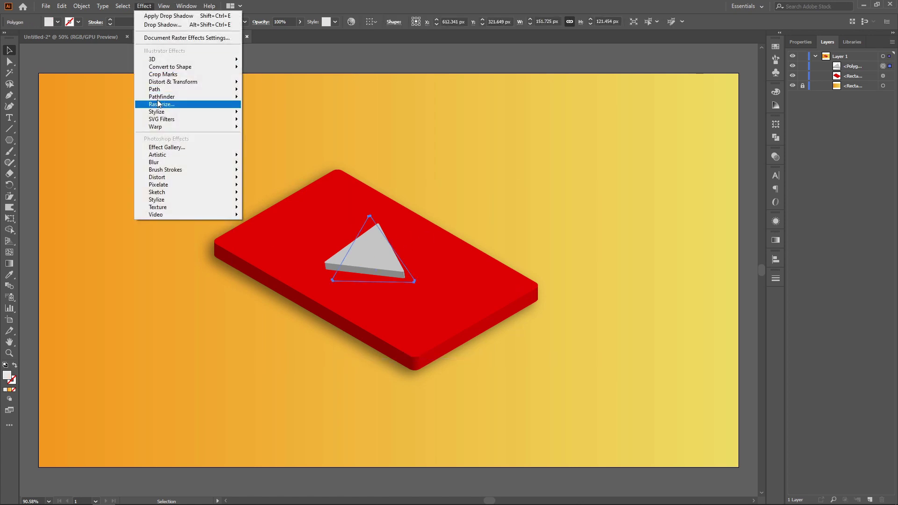
mouse_move(156, 112)
left_click(276, 113)
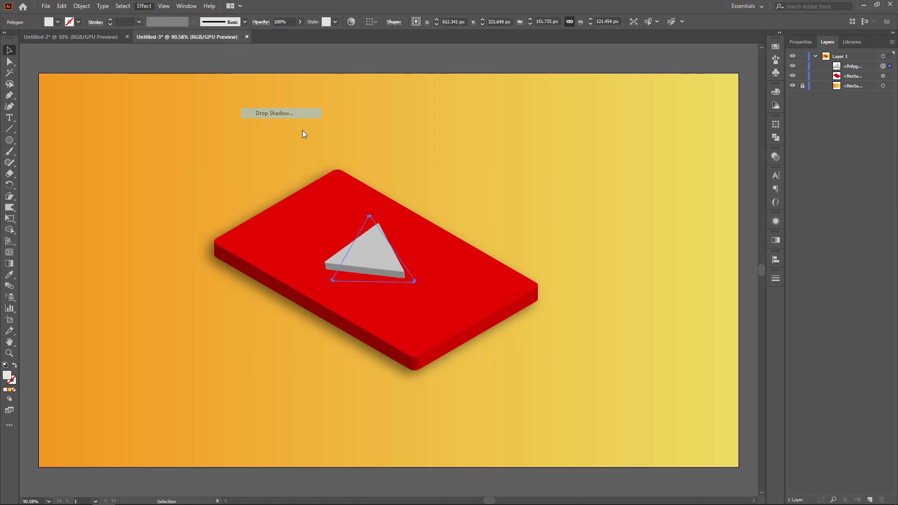
left_click(616, 341)
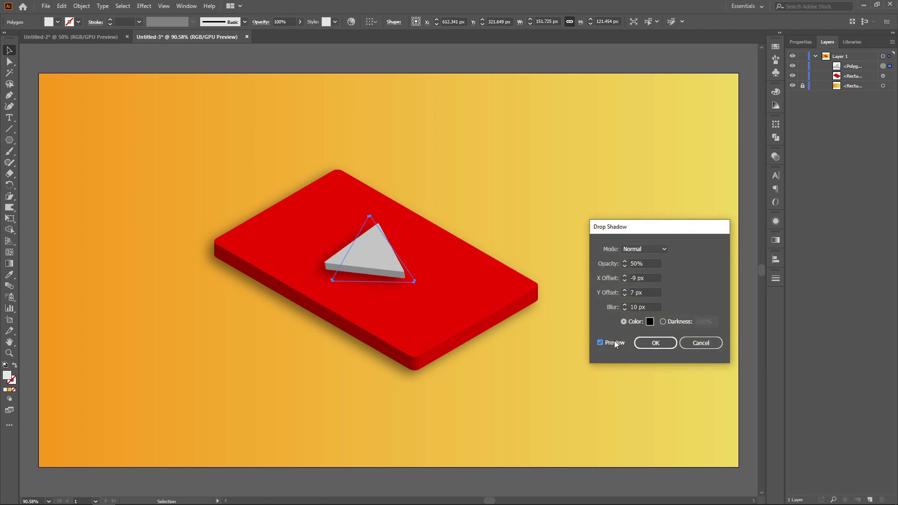
left_click(637, 278)
key("Up")
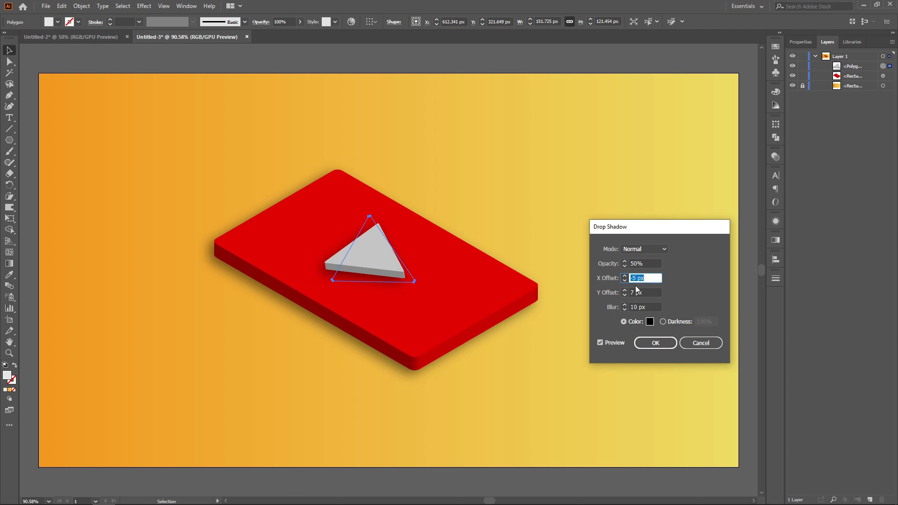
left_click(631, 292)
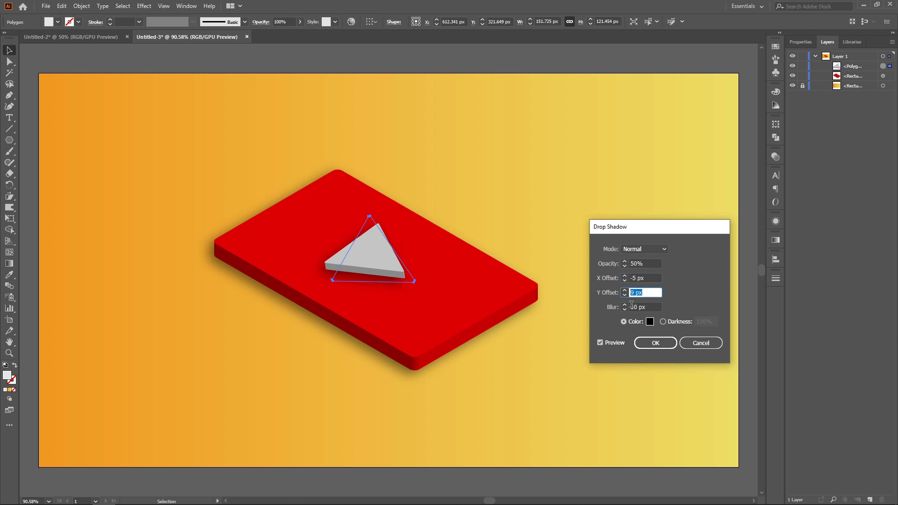
left_click(632, 304)
type("6")
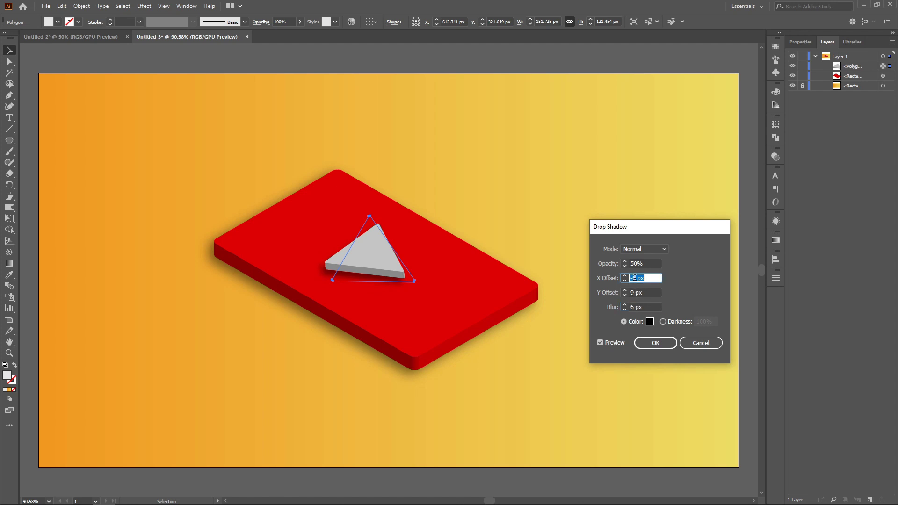
left_click(635, 263)
type("100")
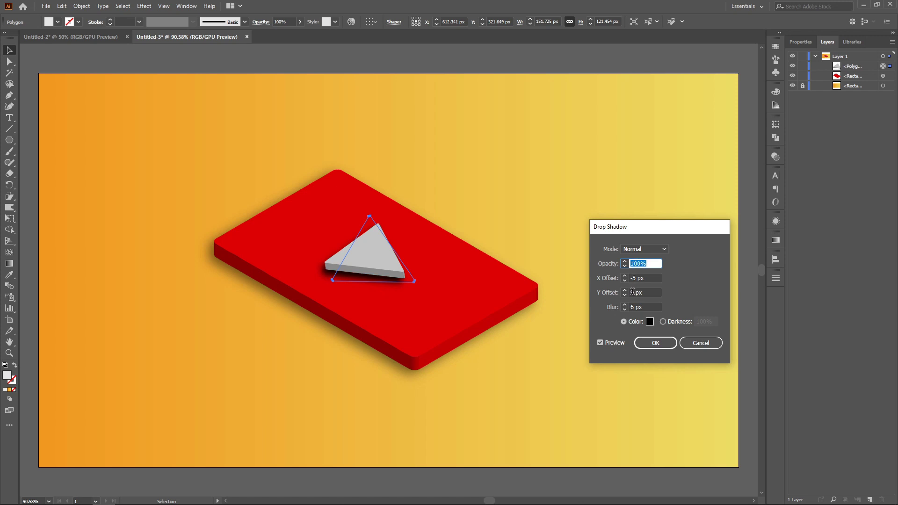
key("Tab")
key("Tab")
key("Down")
key("Down")
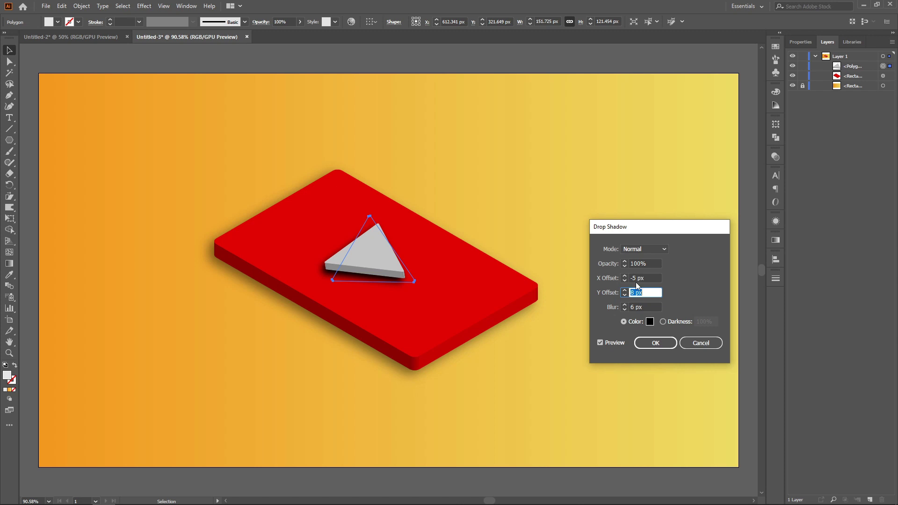
Fine-tune the triangle shadow's offsets, blur and opacity, apply it, and deselect to review.
left_click(635, 279)
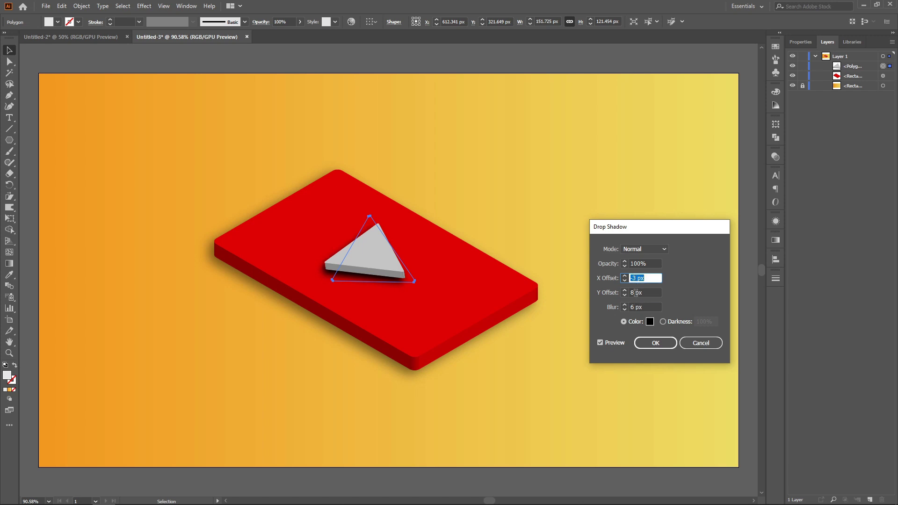
type("-3")
left_click(635, 292)
left_click(632, 307)
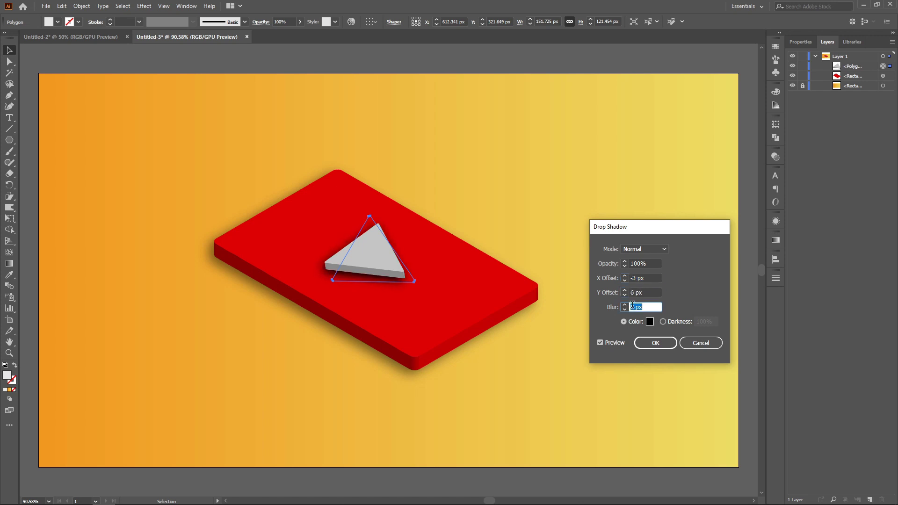
left_click(631, 264)
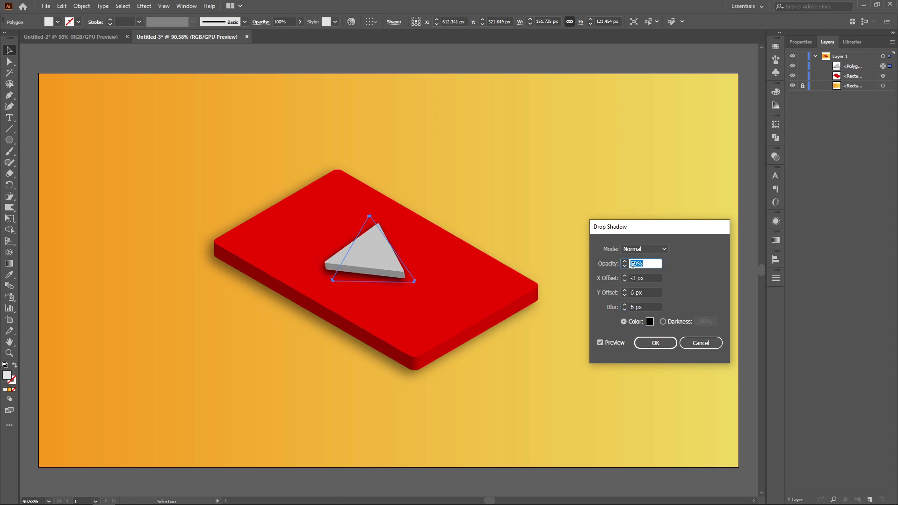
left_click(652, 344)
left_click(582, 301)
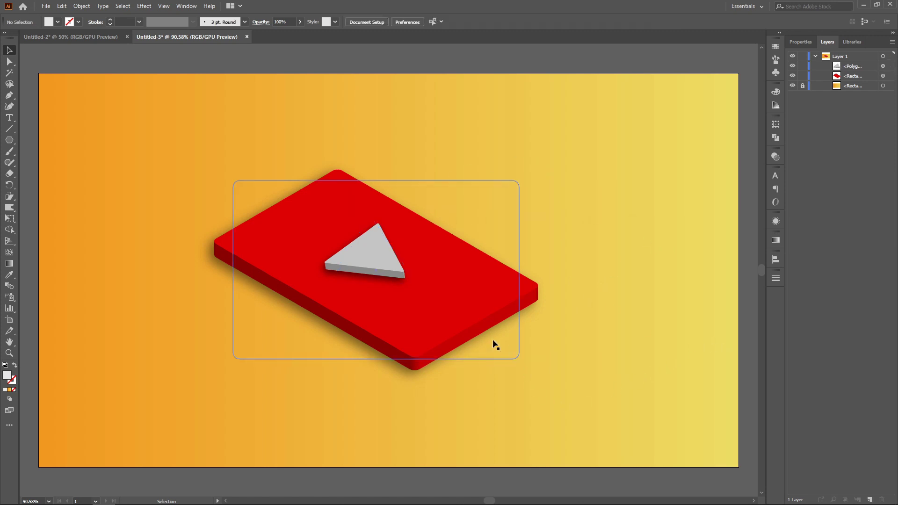
left_click(380, 257)
left_click(475, 154)
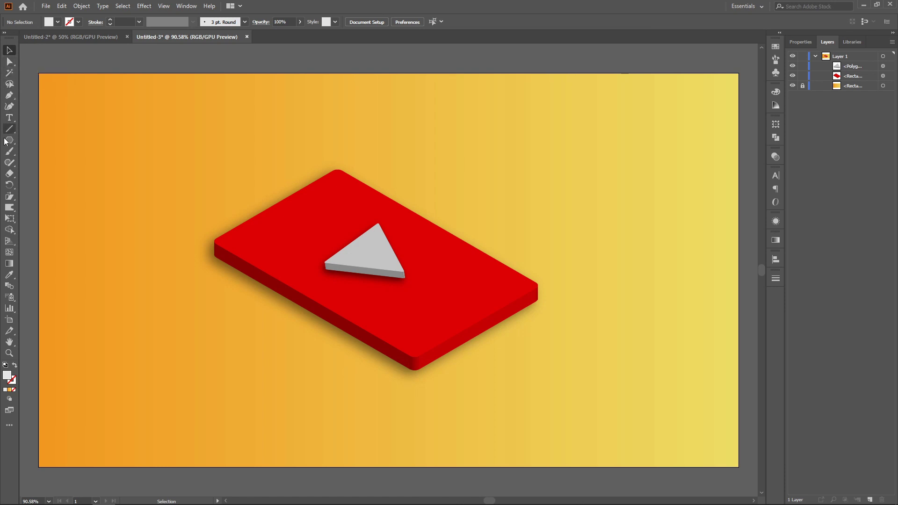
Draw a three-sided white polygon and set its height to 150 px.
left_click(96, 142)
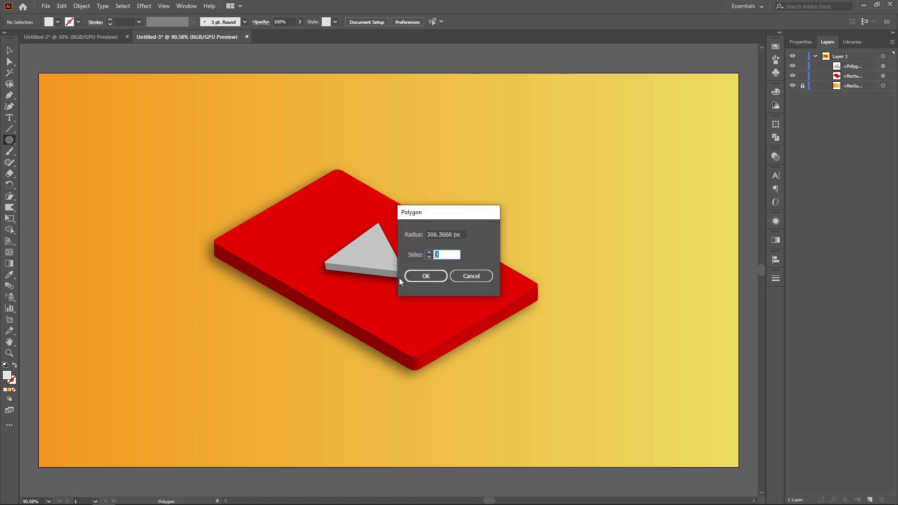
left_click(422, 275)
left_click(9, 62)
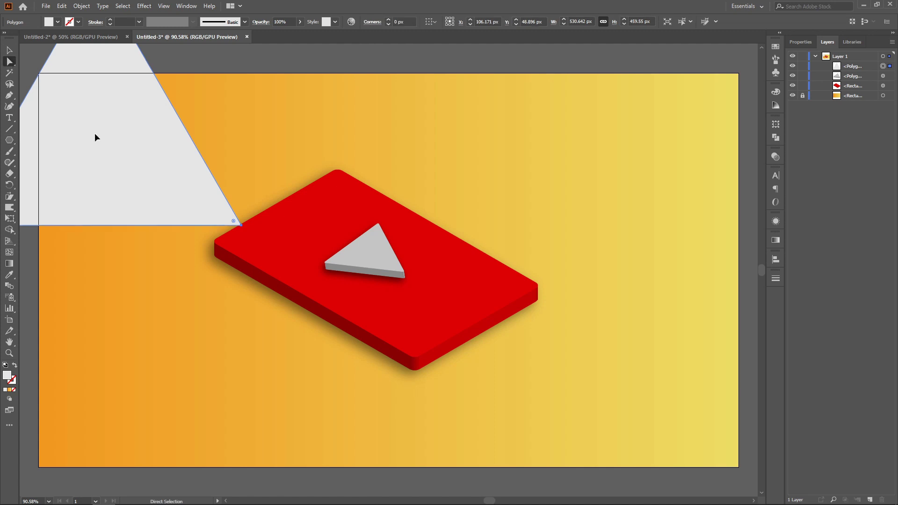
left_click_drag(100, 112, 311, 246)
left_click(640, 21)
type("150")
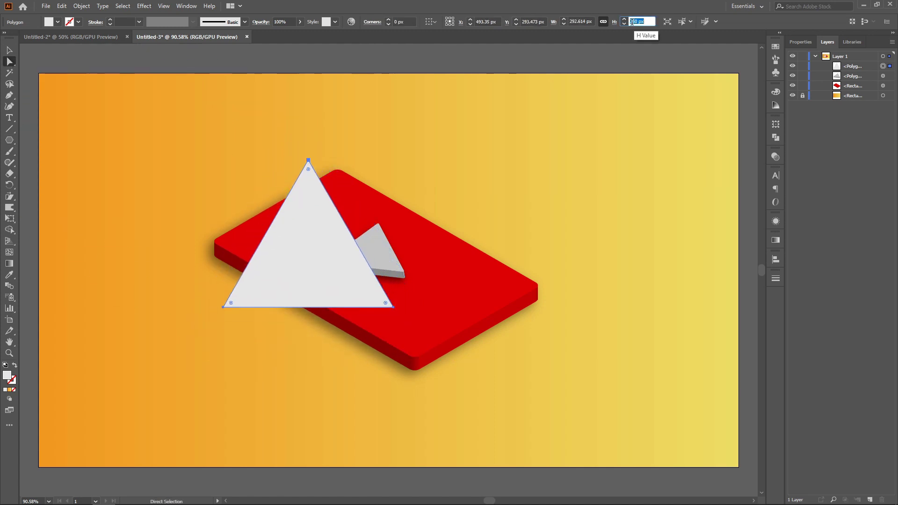
key("Return")
Drag the white triangle's three corners onto the grey triangle's top face.
scroll(310, 206, "up", 3)
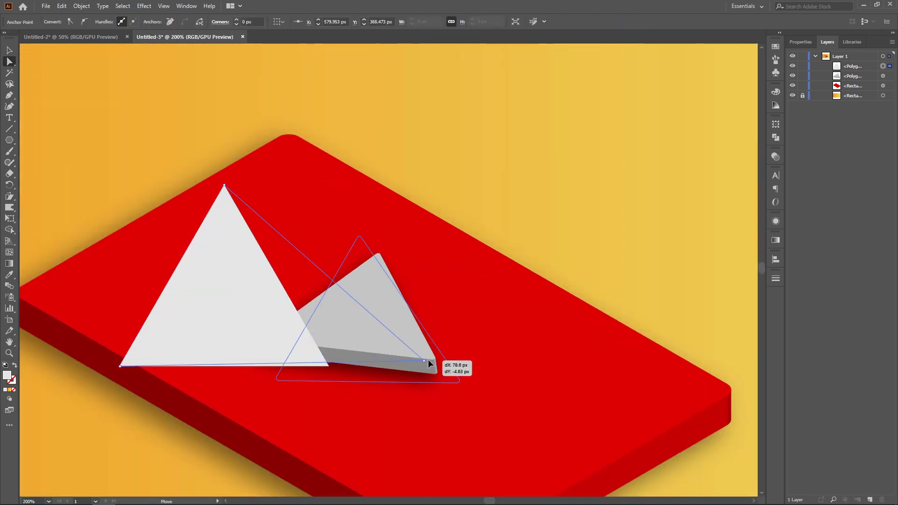
left_click_drag(328, 366, 434, 360)
left_click_drag(224, 186, 377, 255)
left_click_drag(120, 369, 356, 345)
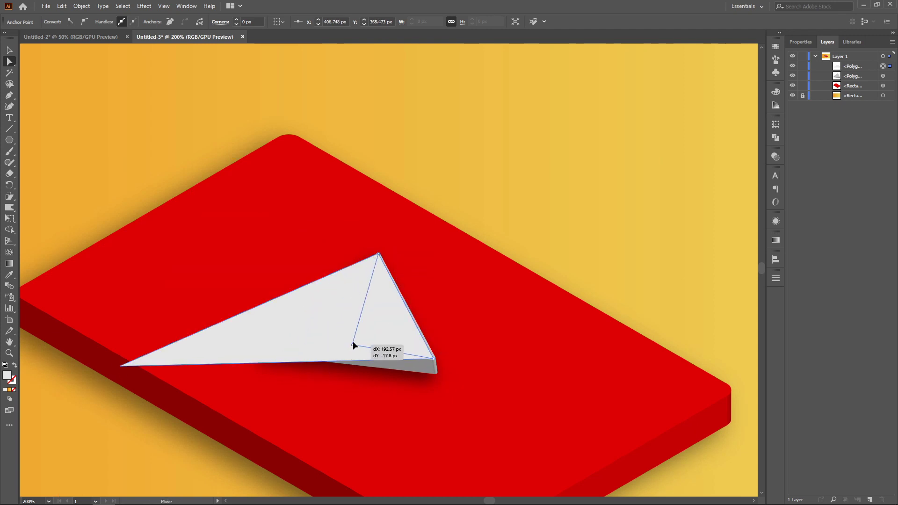
scroll(356, 344, "up", 3)
mouse_move(433, 365)
left_mouse_down()
mouse_move(418, 355)
mouse_move(434, 364)
left_mouse_up()
Slightly round the white face's bottom-right and top corners.
left_click(251, 22)
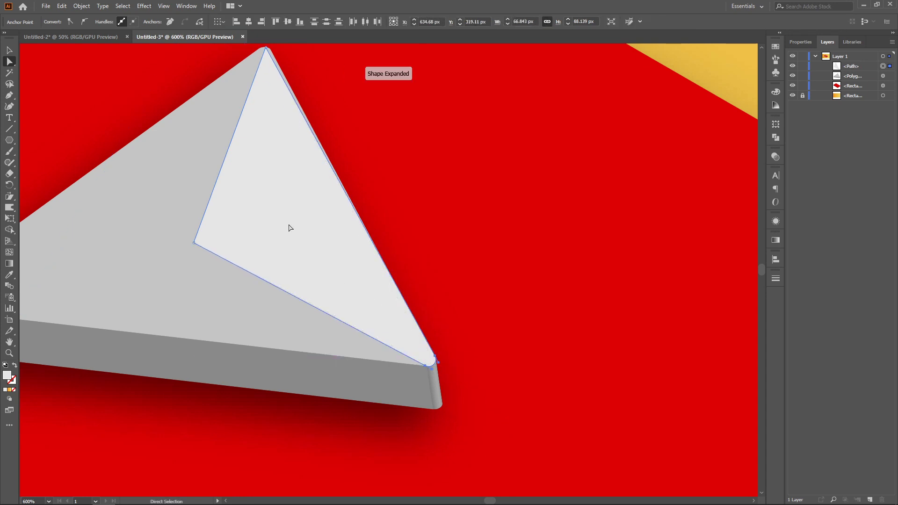
scroll(275, 125, "up", 2)
left_click(266, 93)
left_click_drag(266, 97, 266, 101)
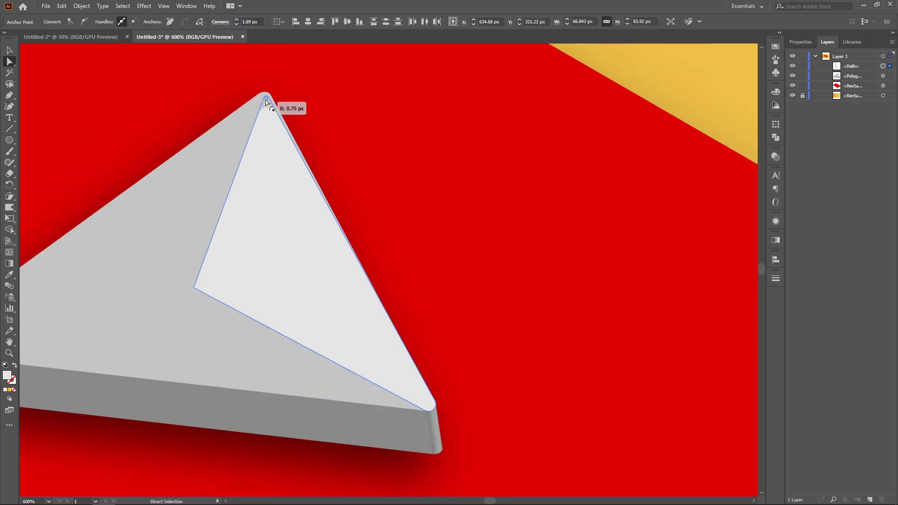
scroll(273, 127, "up", 3)
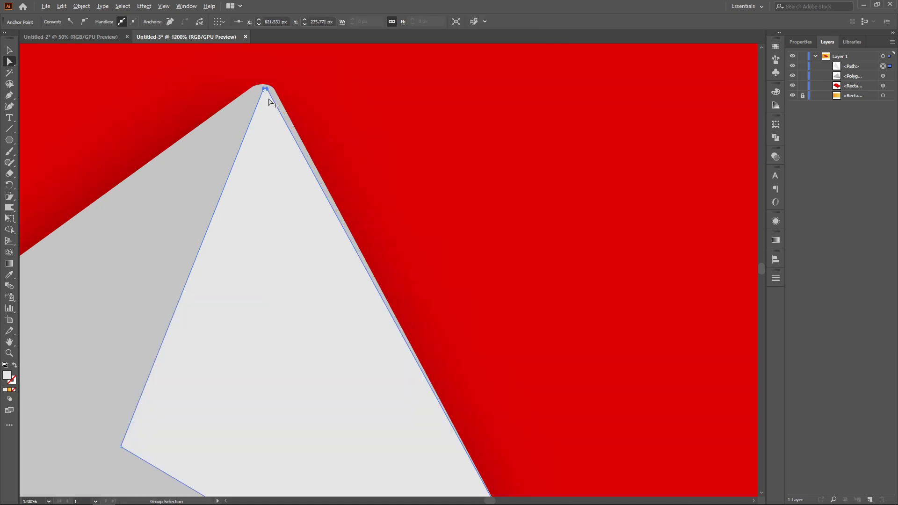
left_click(279, 128)
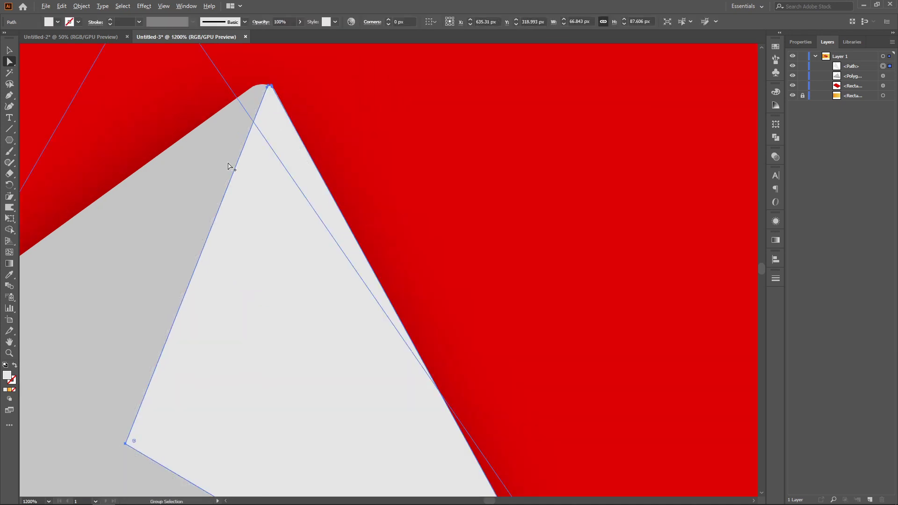
Nudge one corner into place, then delete the white face triangle.
scroll(230, 166, "down", 3)
scroll(376, 380, "up", 2)
left_click_drag(376, 380, 372, 379)
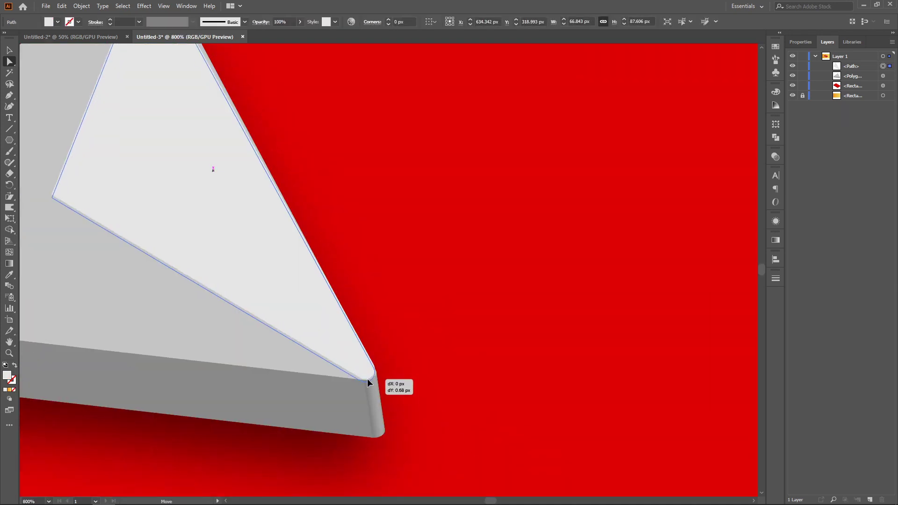
left_click(436, 367)
scroll(435, 367, "down", 2)
scroll(275, 254, "up", 2)
left_click(275, 253)
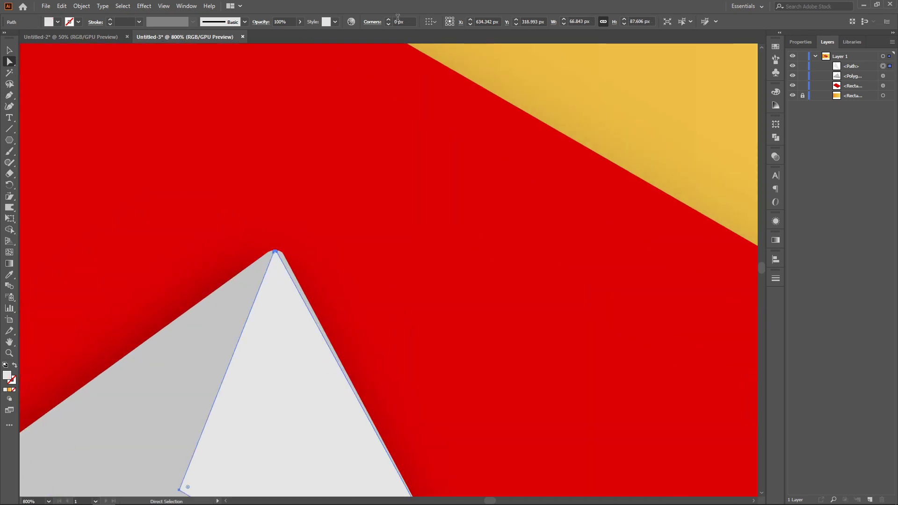
key("Delete")
scroll(351, 299, "down", 2)
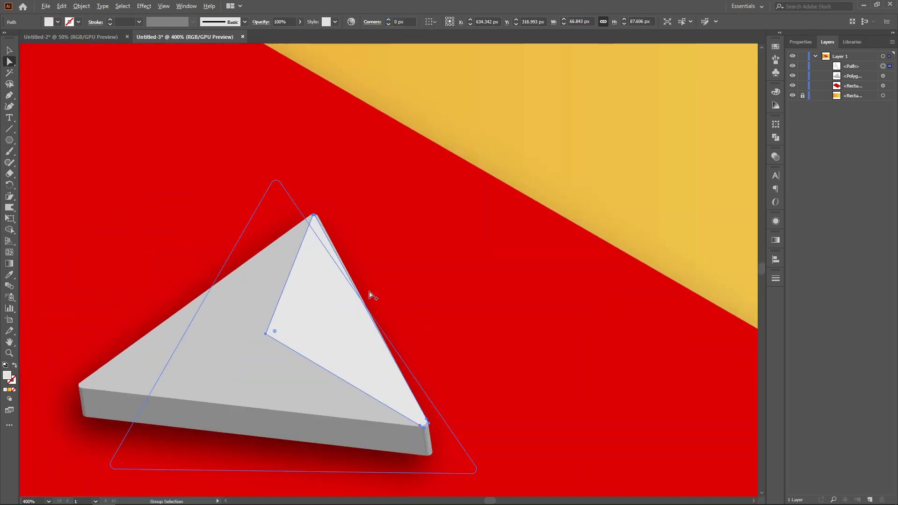
Create a new three-sided polygon and move it onto the grey triangle.
left_click(14, 142)
left_click(426, 280)
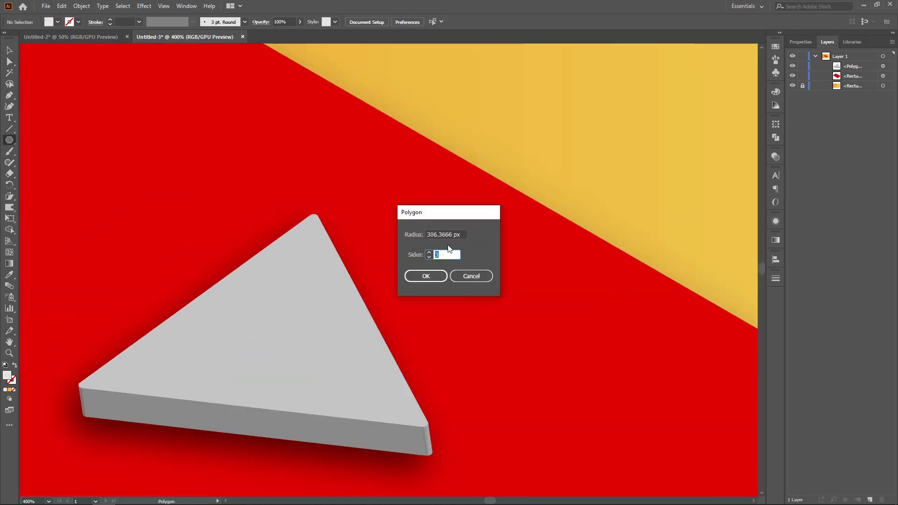
left_click(426, 277)
key("a")
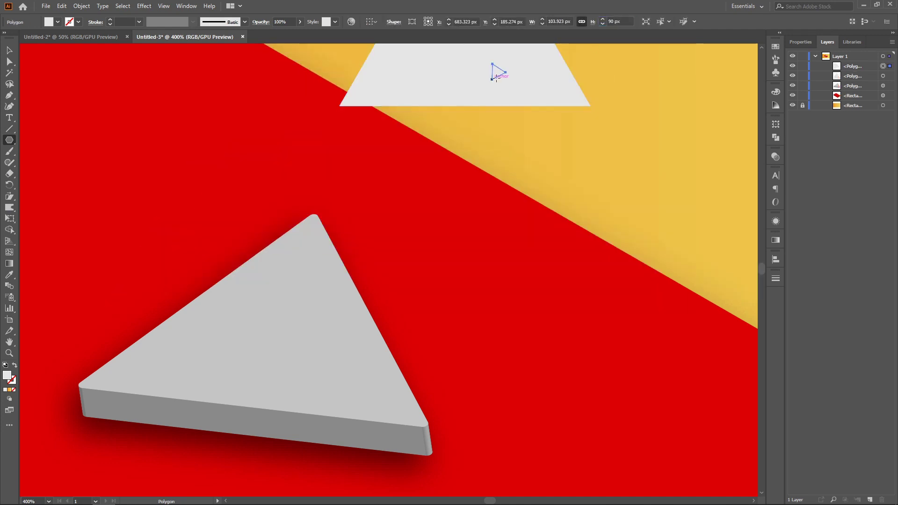
left_click_drag(471, 76, 342, 348)
Fit the new triangle's three corners to the grey triangle's top face.
left_click_drag(379, 427, 427, 425)
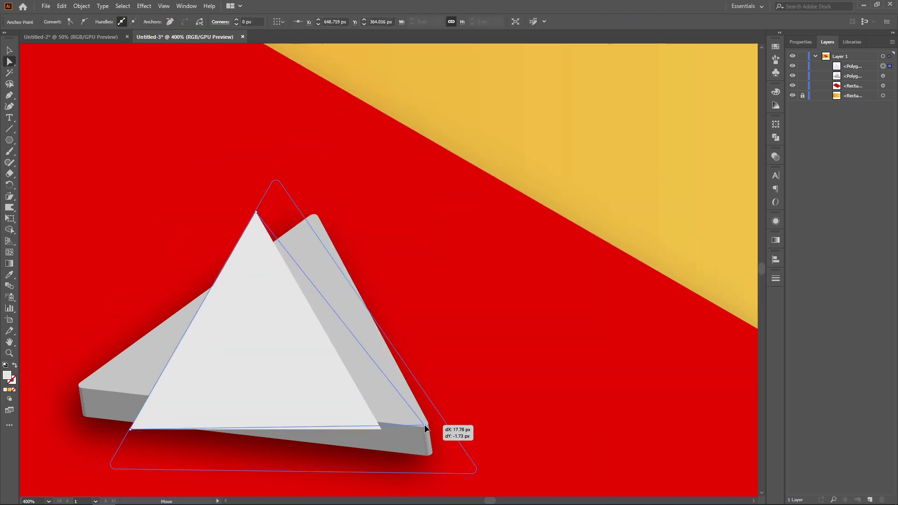
left_click_drag(255, 213, 315, 215)
mouse_move(131, 427)
left_mouse_down()
mouse_move(228, 338)
mouse_move(262, 320)
mouse_move(195, 328)
left_mouse_up()
scroll(294, 251, "down", 2)
scroll(310, 299, "up", 2)
scroll(309, 299, "down", 3)
scroll(310, 299, "up", 1)
left_click_drag(312, 242, 310, 244)
Set the white triangle's corner rounding to 12.
scroll(333, 326, "up", 1)
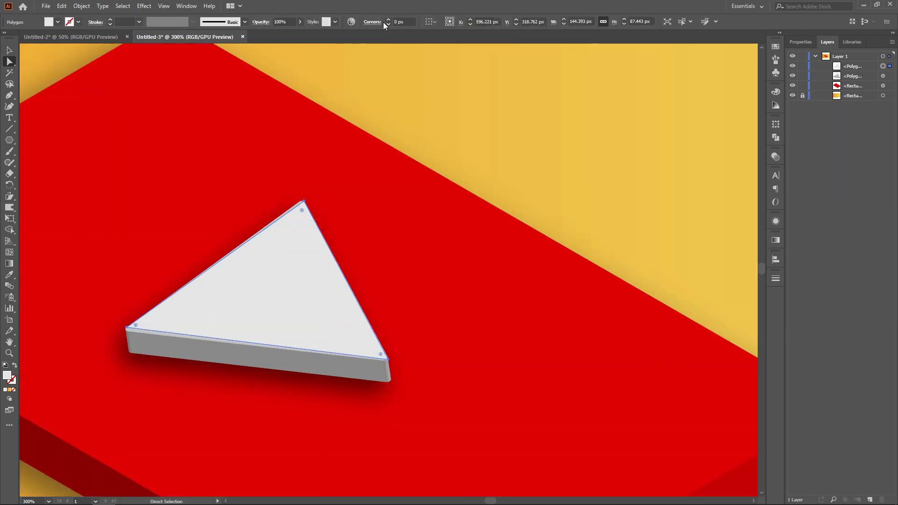
left_click(397, 22)
type("12")
key("Return")
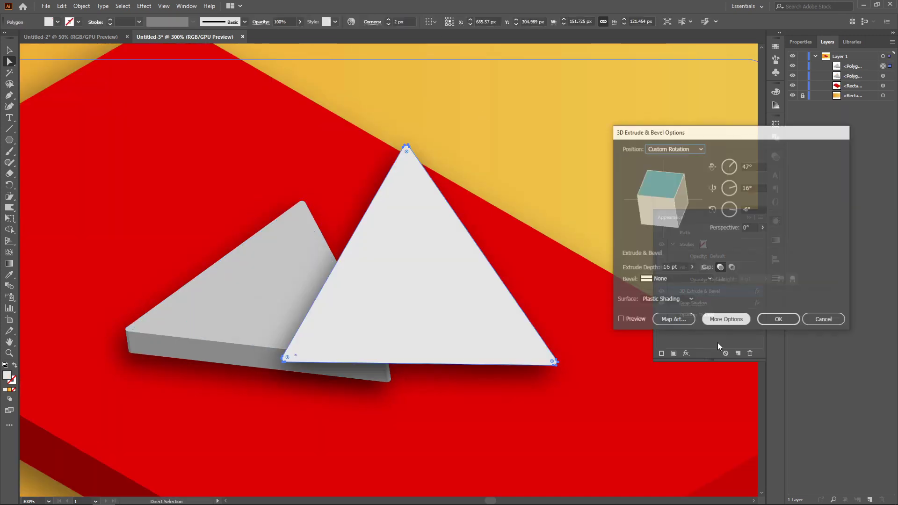
Reposition the white triangle and pull its top corner down to the grey tip.
left_click(748, 217)
left_click_drag(292, 362, 228, 364)
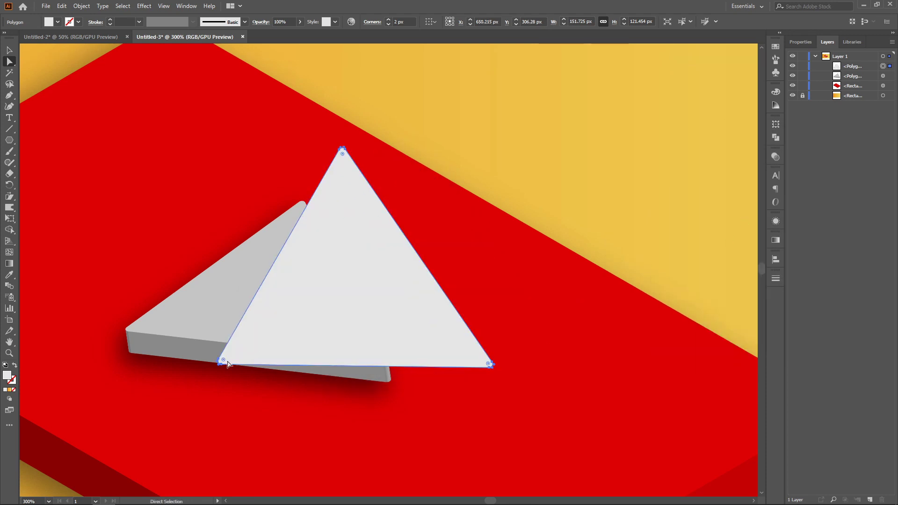
key("Return")
left_click_drag(371, 268, 258, 242)
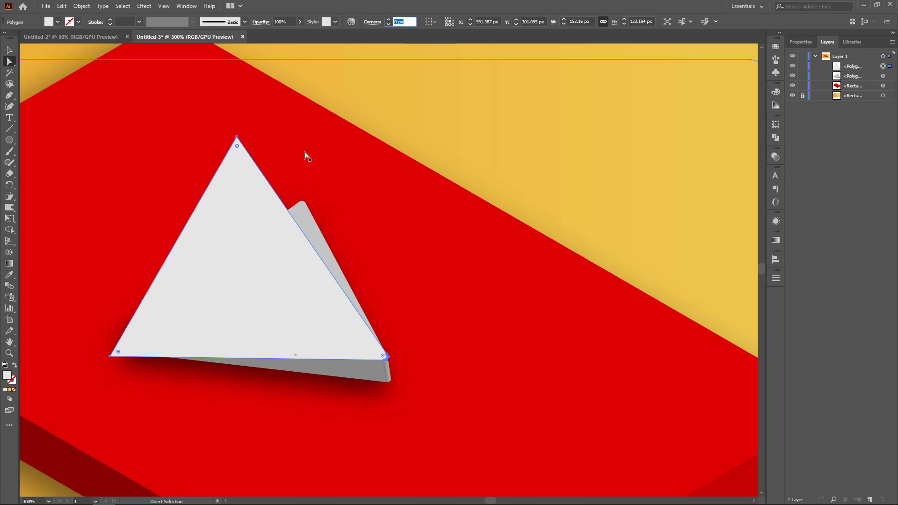
left_click(237, 138)
left_click_drag(237, 137, 302, 202)
Round the white triangle's tip corner by 2 px.
left_click(248, 22)
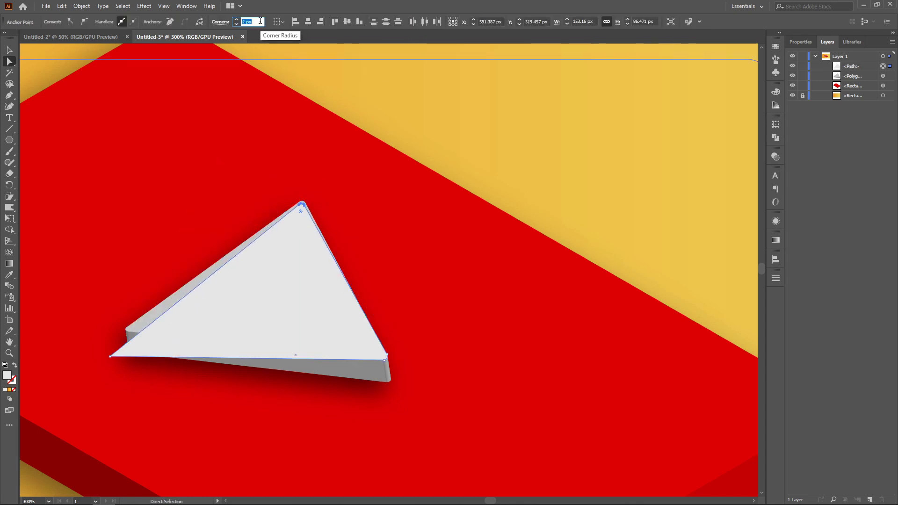
type("2")
key("Return")
scroll(320, 178, "up", 3)
key("alt+space")
key("Escape")
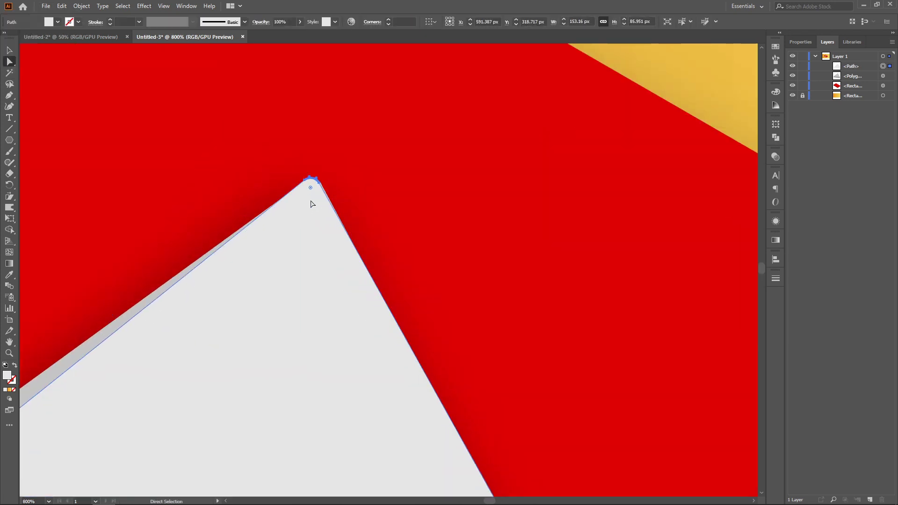
left_click(366, 200)
scroll(318, 225, "down", 2, "alt")
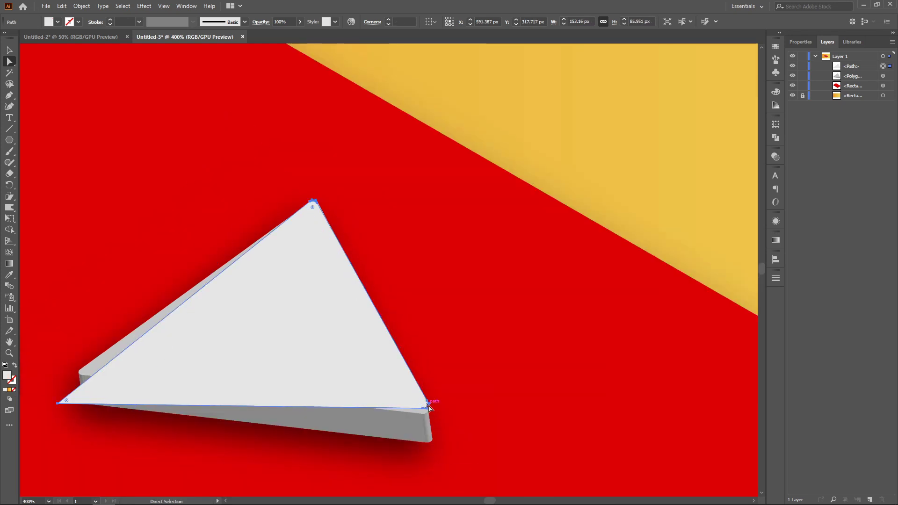
scroll(429, 408, "up", 3, "alt")
Line up the facet's bottom-right corner with the grey triangle's edge.
left_click_drag(409, 415, 432, 399)
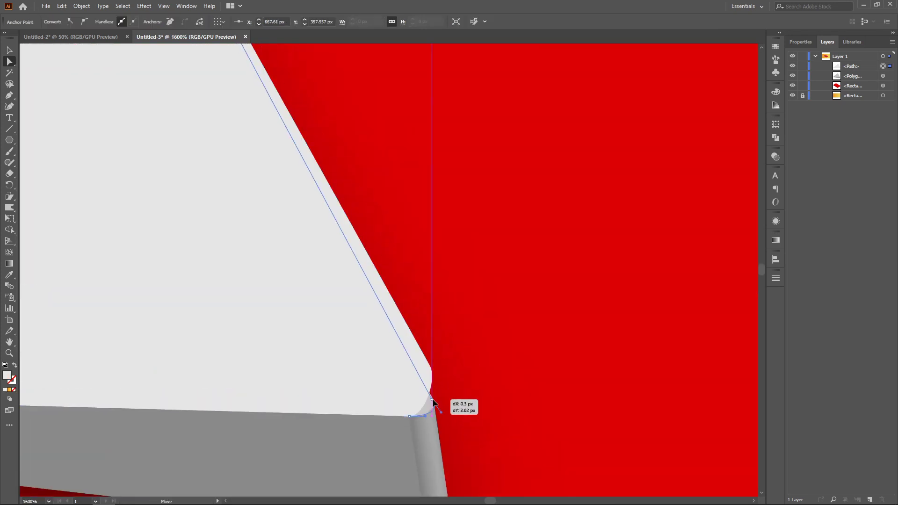
scroll(432, 398, "up", 2, "alt")
scroll(449, 401, "up", 3, "alt")
mouse_move(432, 399)
left_mouse_down()
mouse_move(388, 252)
mouse_move(295, 256)
left_mouse_up()
scroll(391, 255, "down", 6, "alt")
scroll(346, 229, "up", 1, "alt")
scroll(383, 61, "up", 4, "alt")
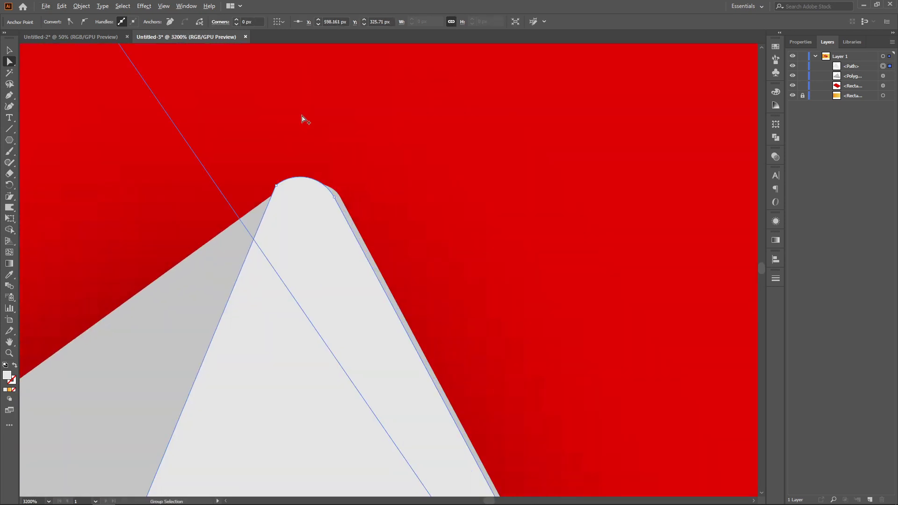
scroll(301, 117, "up", 1, "alt")
Align the rounded tip's points with the grey edge, then deselect.
left_click_drag(353, 229, 361, 230)
mouse_move(227, 206)
left_mouse_down()
mouse_move(237, 221)
mouse_move(49, 149)
left_mouse_up()
scroll(237, 222, "up", 2, "alt")
left_click_drag(548, 201, 548, 200)
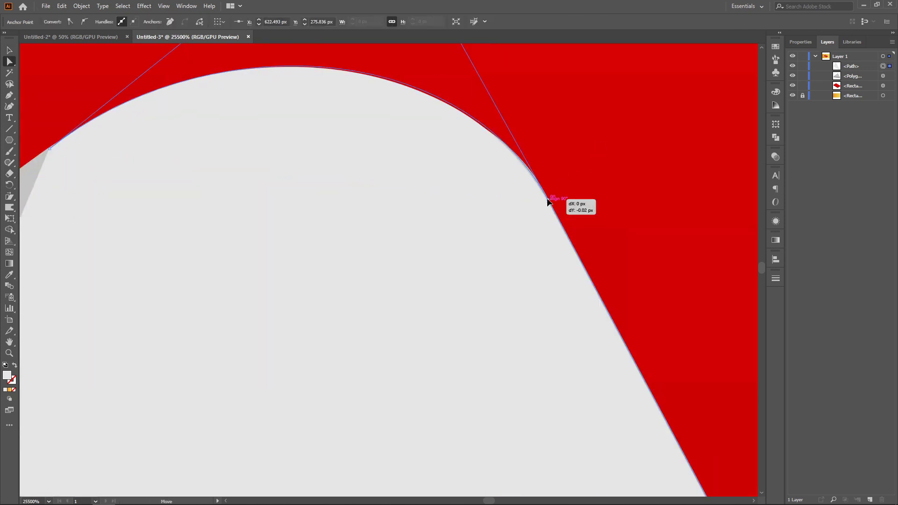
key("v")
key("ctrl+1")
left_click(386, 153)
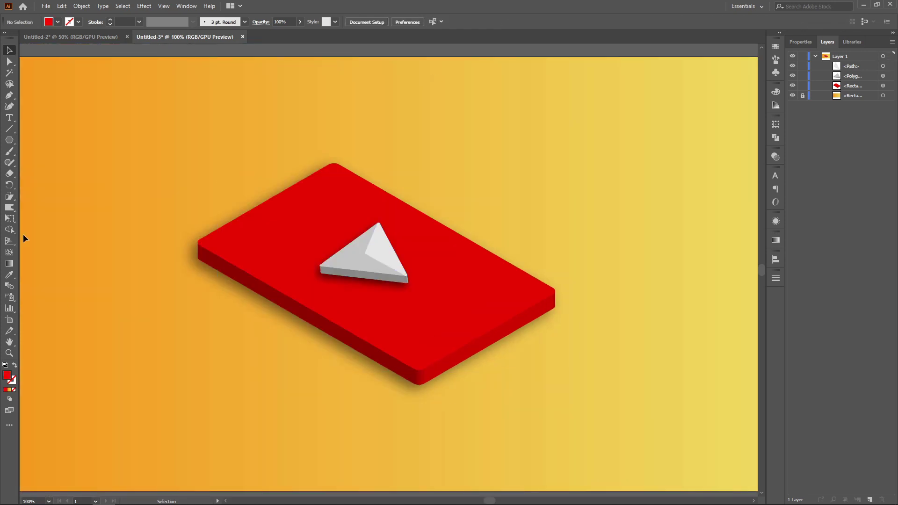
Draw a large white-filled triangle and move it onto the card centre.
left_click(145, 167)
key("Escape")
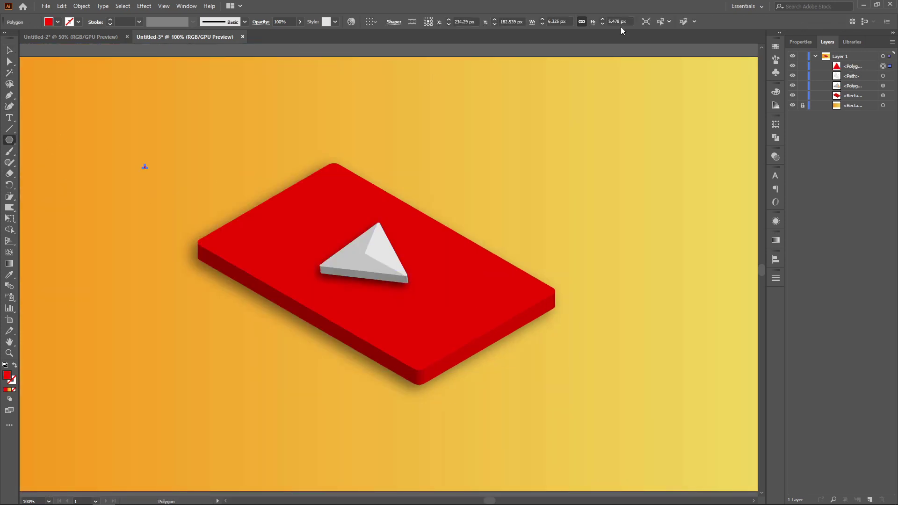
left_click_drag(144, 168, 243, 252)
left_click(58, 21)
left_click(20, 37)
key("Escape")
key("v")
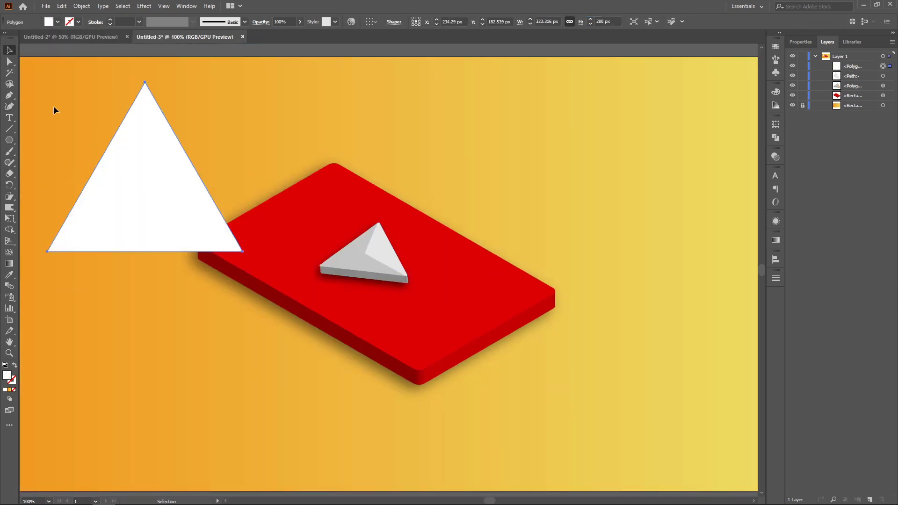
left_click_drag(169, 197, 434, 290)
Move the triangle's corners to the card's right, bottom and top edges.
left_click(10, 61)
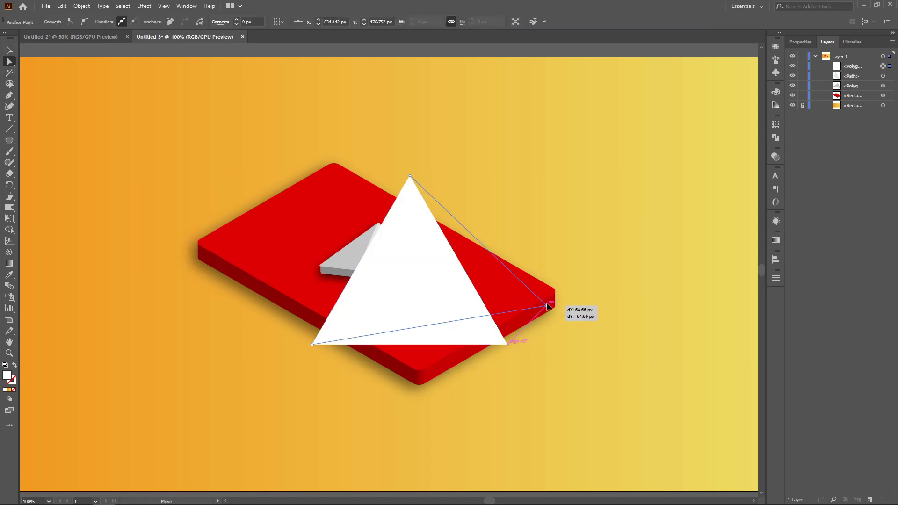
left_click_drag(507, 345, 555, 291)
left_click_drag(312, 346, 419, 372)
left_click_drag(409, 176, 351, 171)
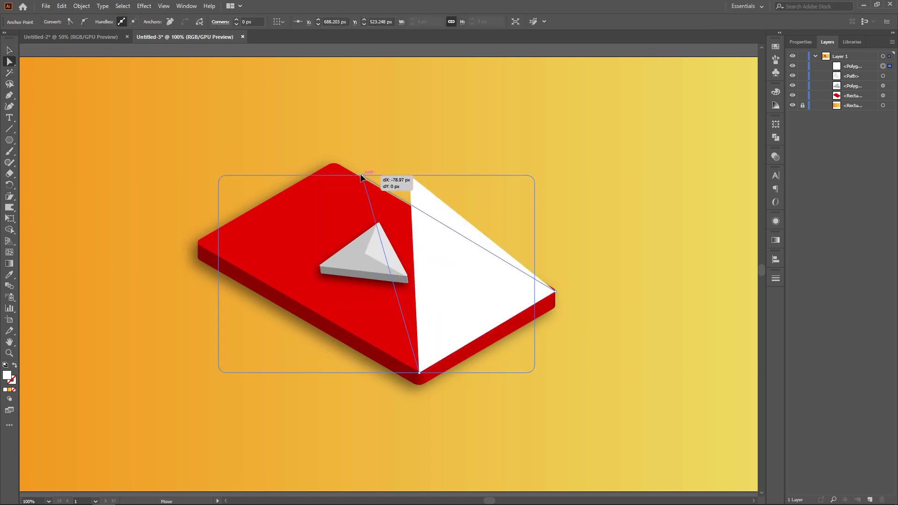
key("ctrl+shift+a")
Round the white facet's corner and nudge it to meet the card's right corner.
scroll(419, 372, "up", 2)
left_click(423, 344)
left_click_drag(424, 336, 412, 344)
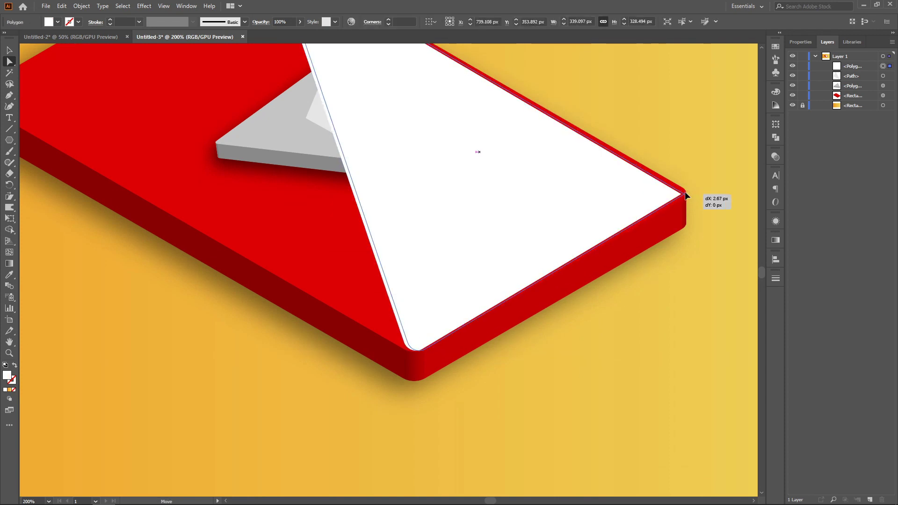
left_click_drag(685, 194, 689, 193)
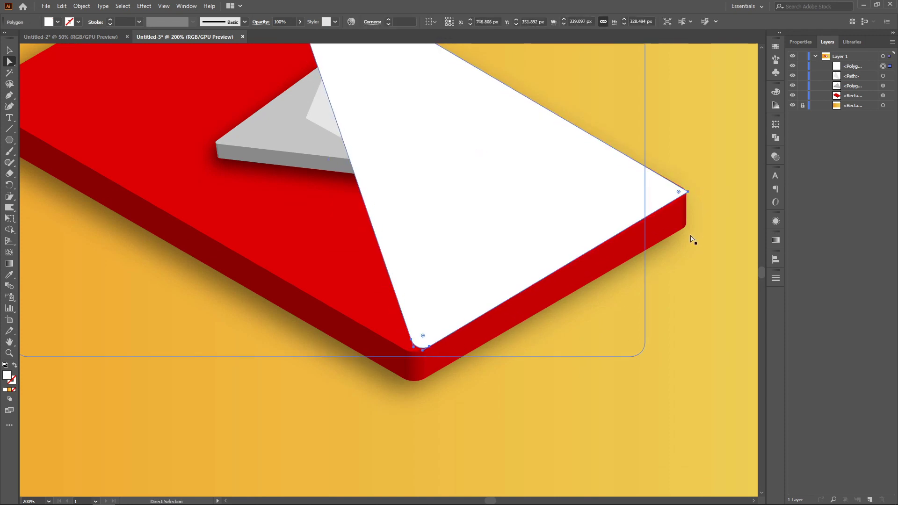
key("Left")
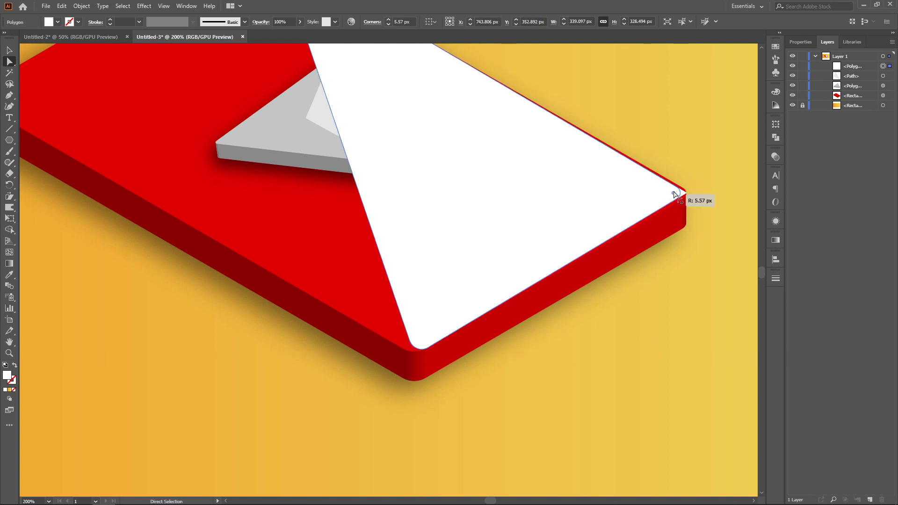
Nudge the white facet right, then slightly left, to fit the card.
left_click(698, 199)
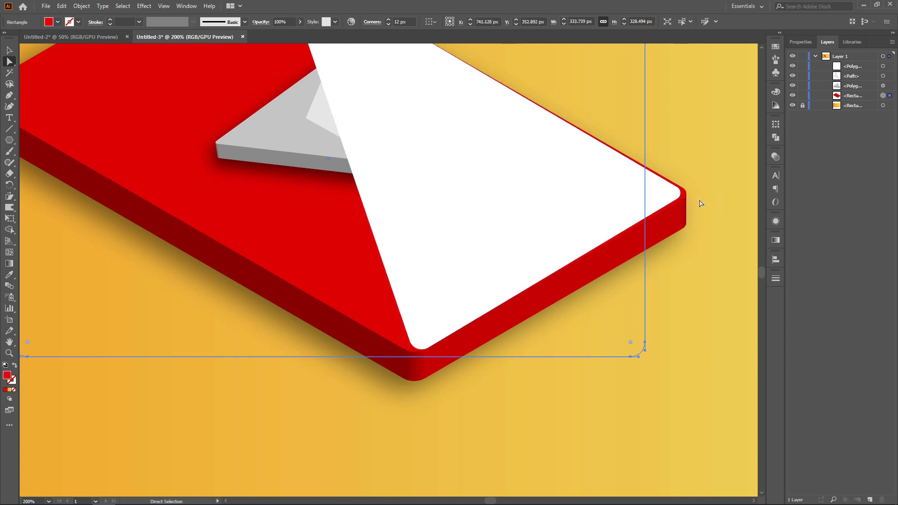
scroll(696, 195, "up", 3)
scroll(687, 196, "up", 2)
left_click(567, 233)
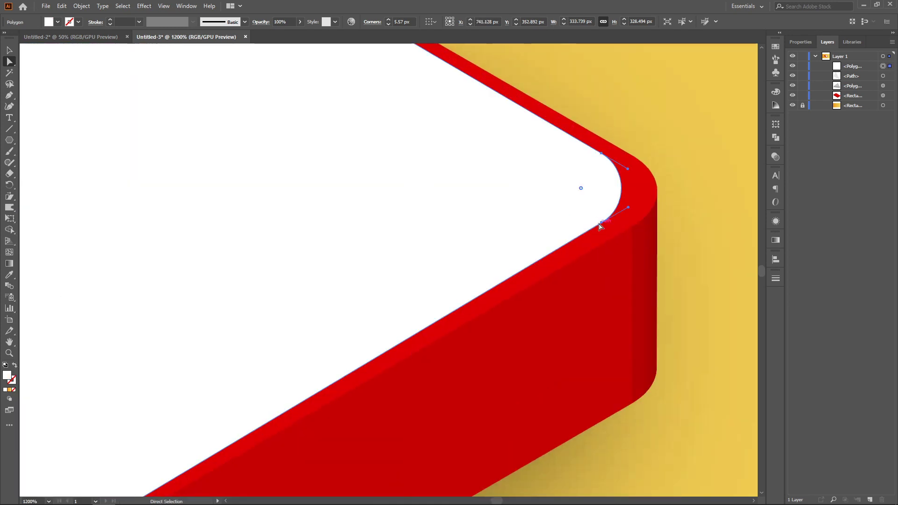
left_click_drag(600, 223, 637, 226)
left_click(618, 289)
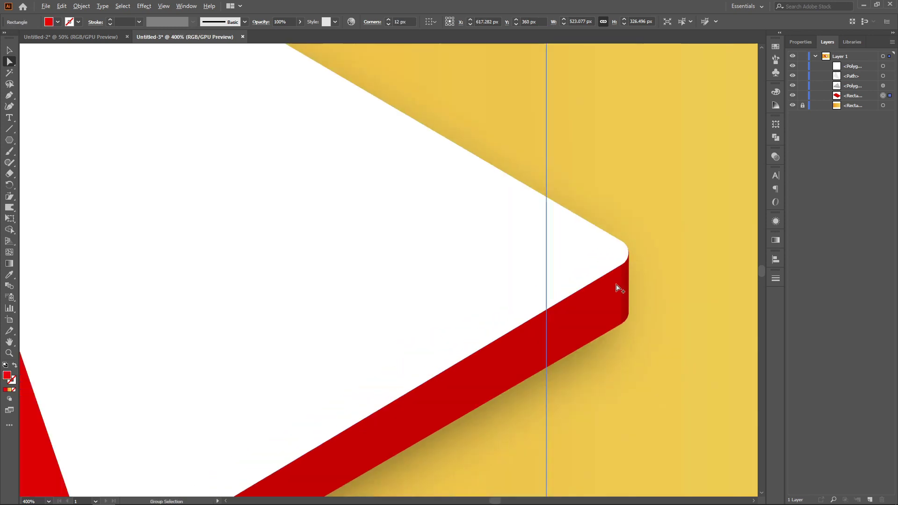
scroll(616, 290, "down", 4)
scroll(407, 413, "up", 2)
left_click(413, 378)
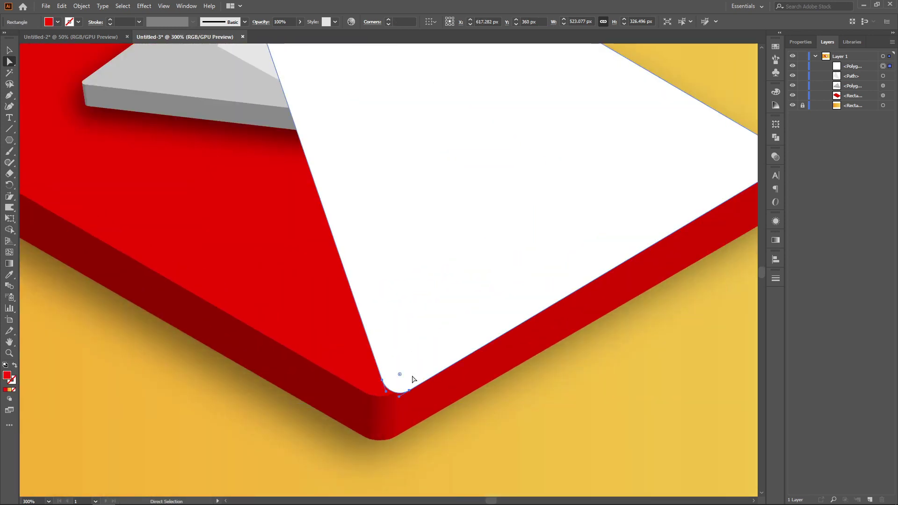
left_click_drag(411, 392, 397, 393)
Pull the facet's bottom corner point onto the card's rounded edge.
left_click(397, 393)
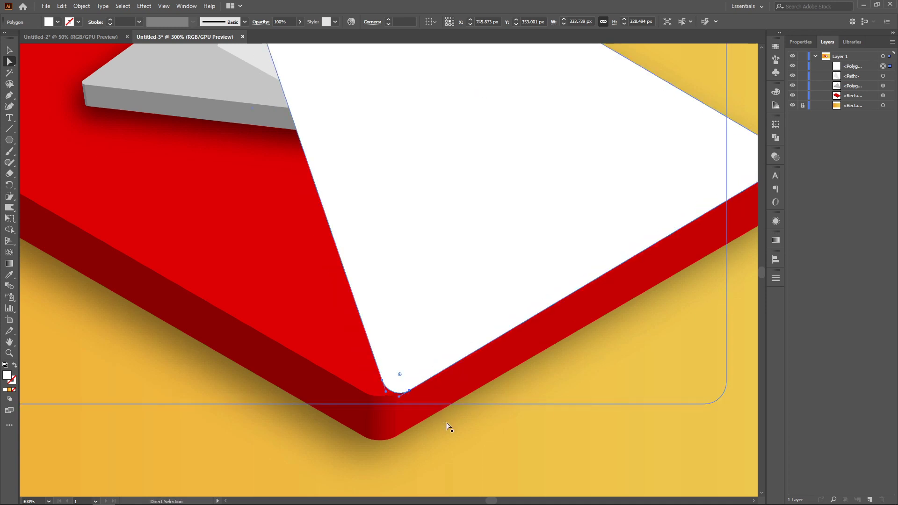
left_click(405, 395)
mouse_move(410, 394)
left_mouse_down()
mouse_move(383, 385)
mouse_move(364, 391)
left_mouse_up()
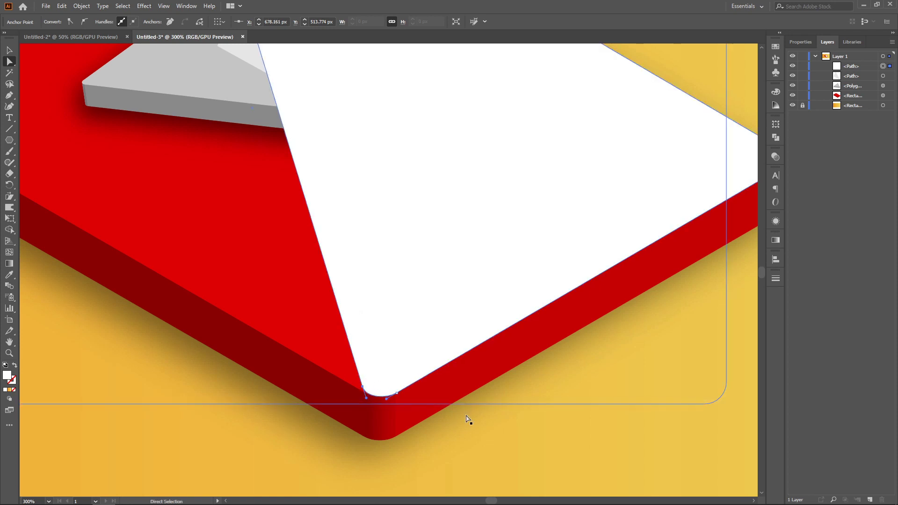
left_click(701, 381)
key("ctrl+1")
scroll(326, 185, "up", 2)
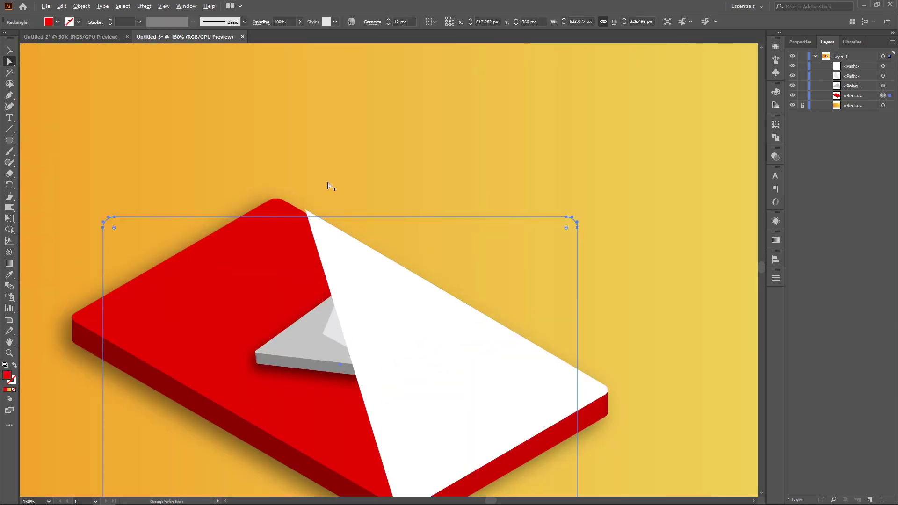
scroll(304, 281, "up", 2)
Move the facet's top corner point flush onto the card's upper edge.
left_click(300, 286)
left_click(282, 239)
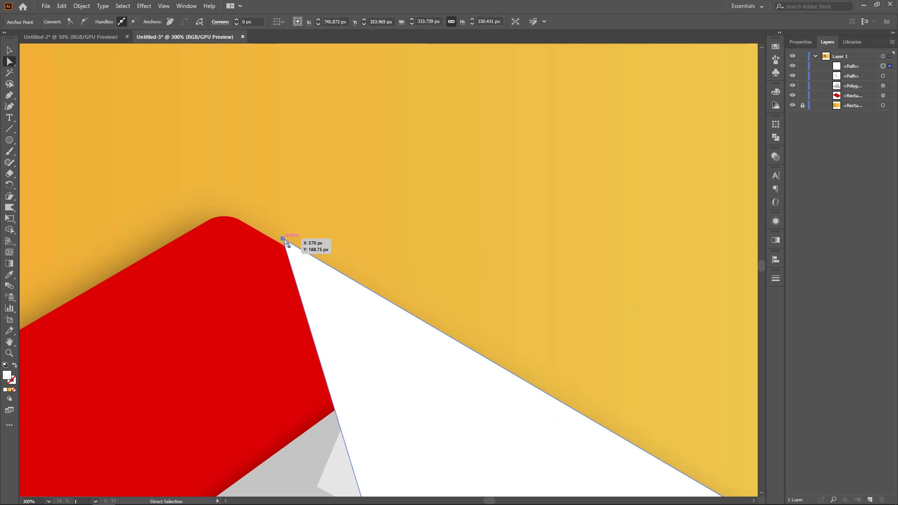
left_click_drag(284, 240, 275, 241)
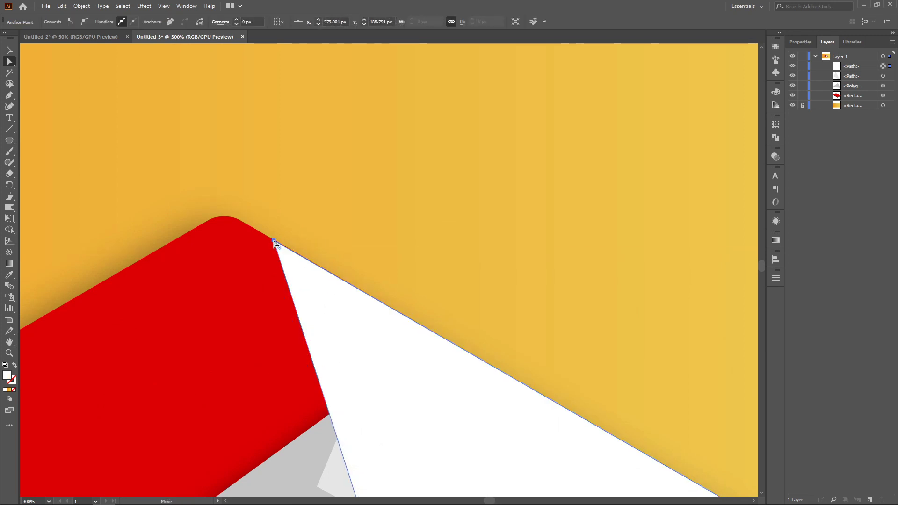
left_click(295, 243)
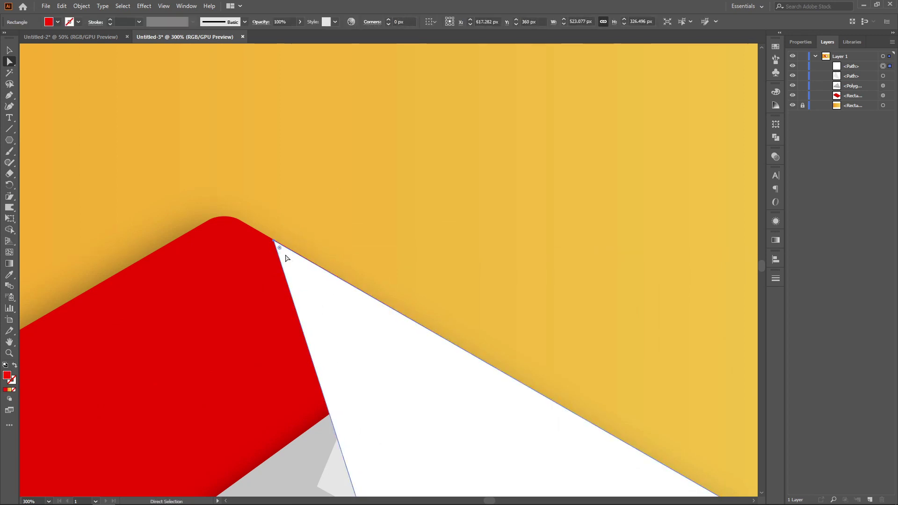
scroll(275, 239, "up", 3)
left_click_drag(296, 255, 292, 251)
left_click(304, 229)
scroll(304, 239, "down", 5)
scroll(304, 239, "down", 2)
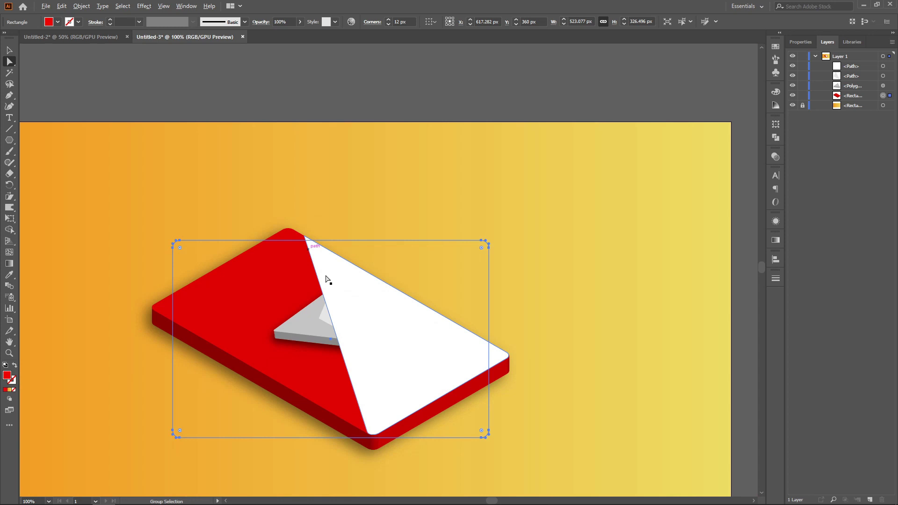
left_click(553, 354)
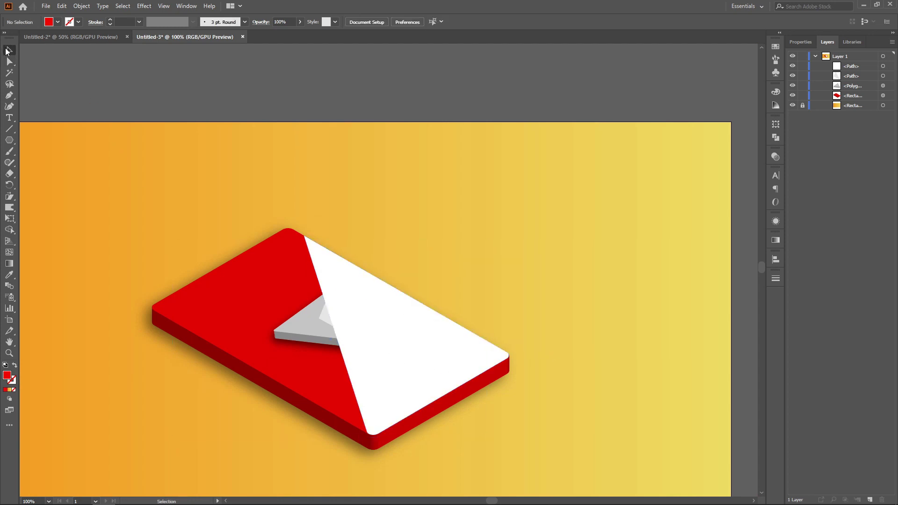
Send the white facet backward twice so it sits behind the play triangle.
right_click(398, 361)
mouse_move(449, 310)
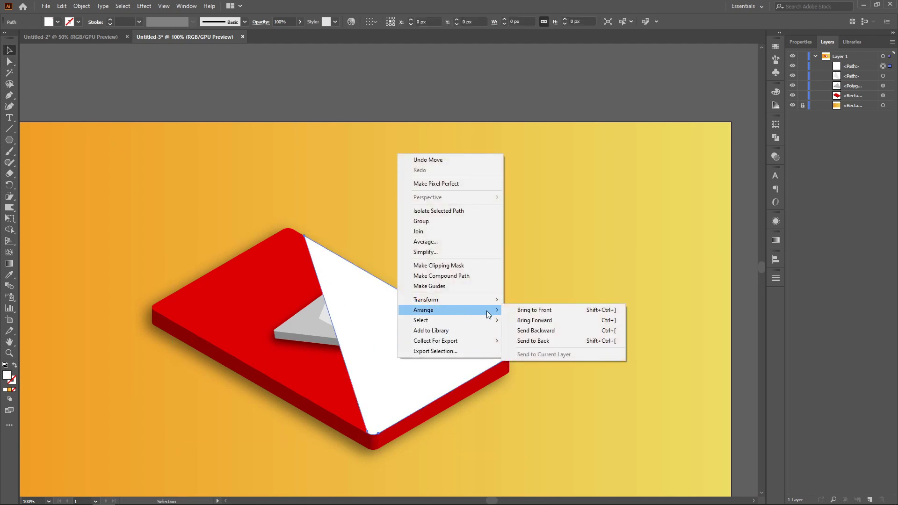
left_click(597, 330)
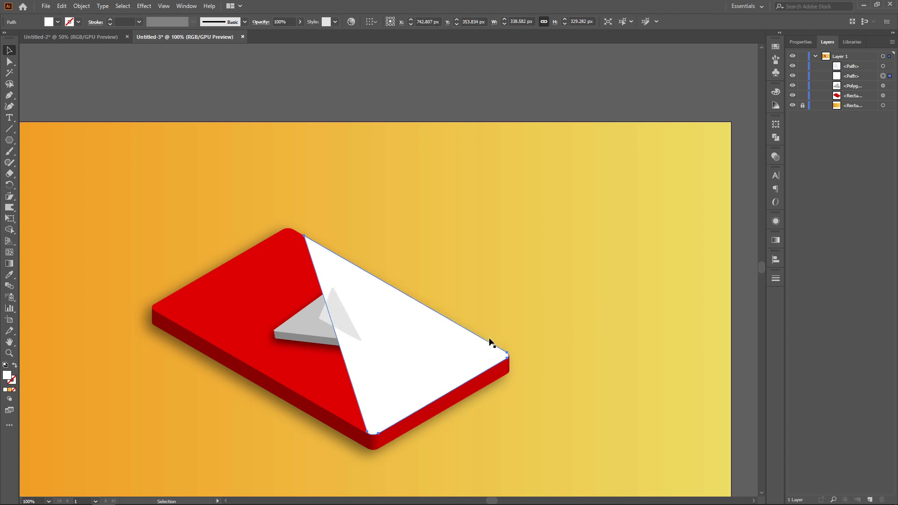
right_click(386, 352)
mouse_move(442, 303)
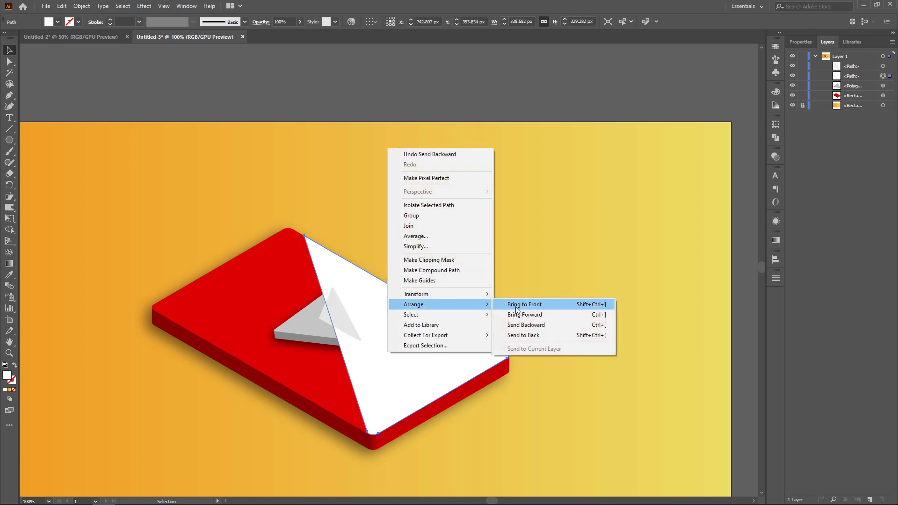
left_click(542, 324)
left_click(542, 289)
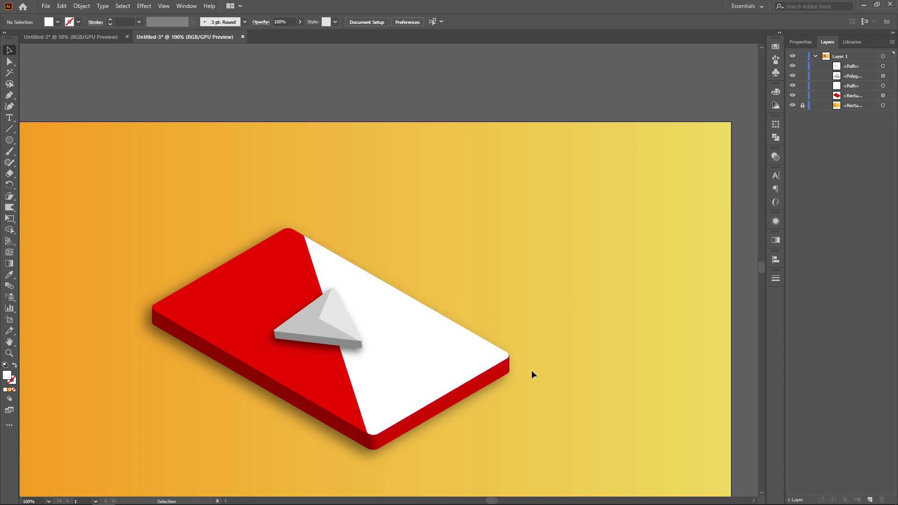
left_click(500, 374)
left_click(541, 296)
Lower the white facet's opacity to 10% for a faint highlight.
left_click(480, 348)
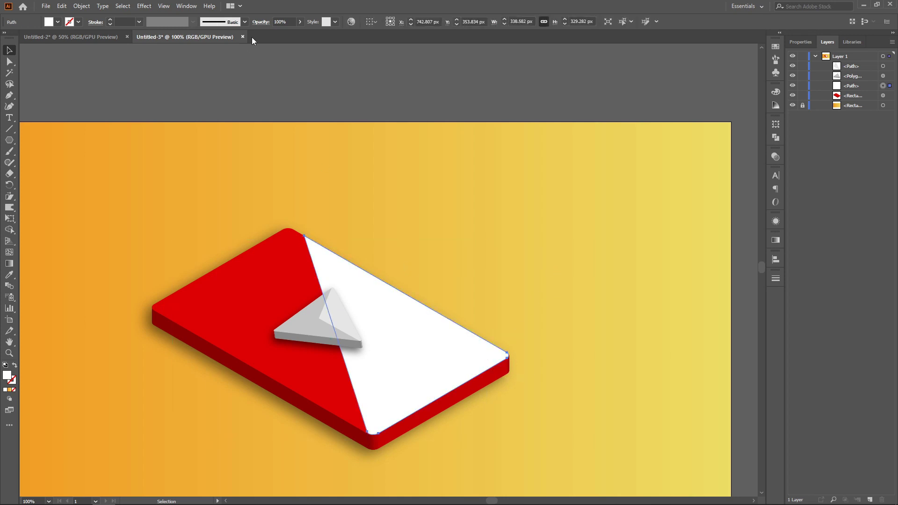
scroll(282, 20, "down", 3)
scroll(283, 19, "down", 3)
scroll(284, 19, "down", 2)
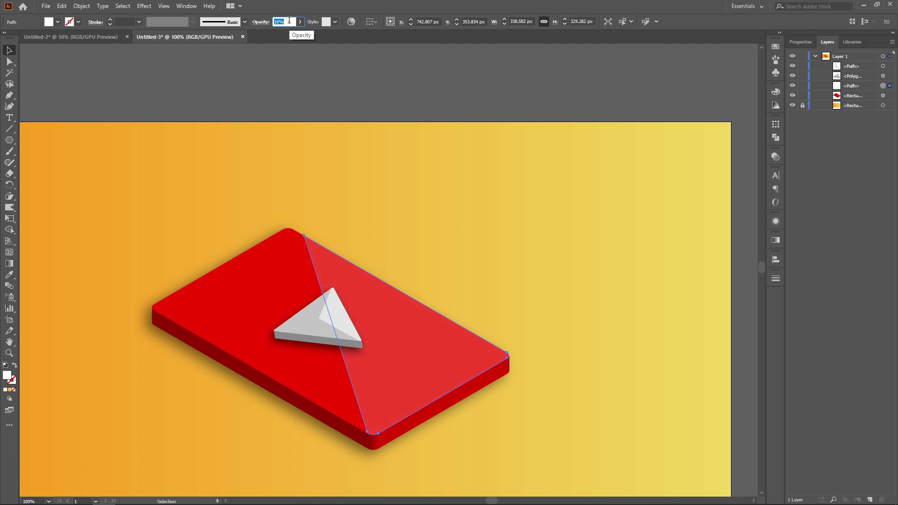
left_click(320, 191)
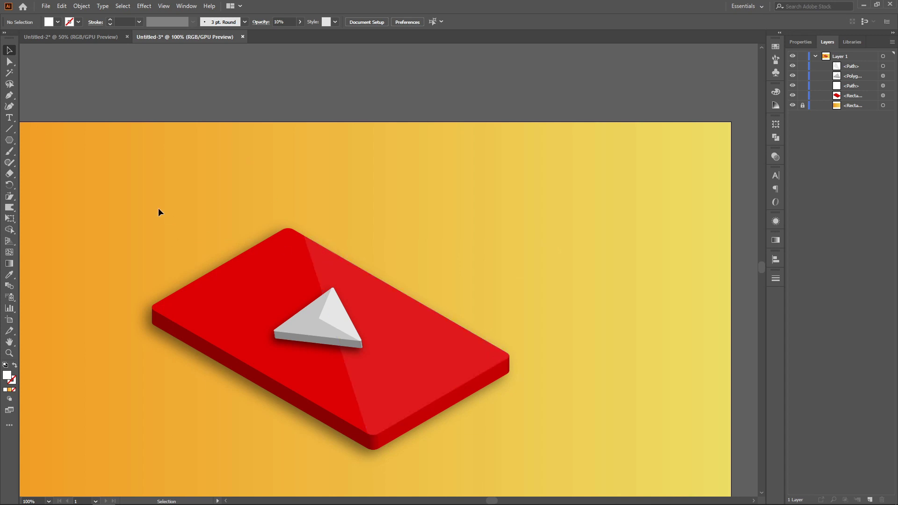
key("ctrl+minus")
key("ctrl+minus")
Scale the whole play-button icon up to 820 px wide and fit the artboard in view.
left_click_drag(259, 217, 480, 370)
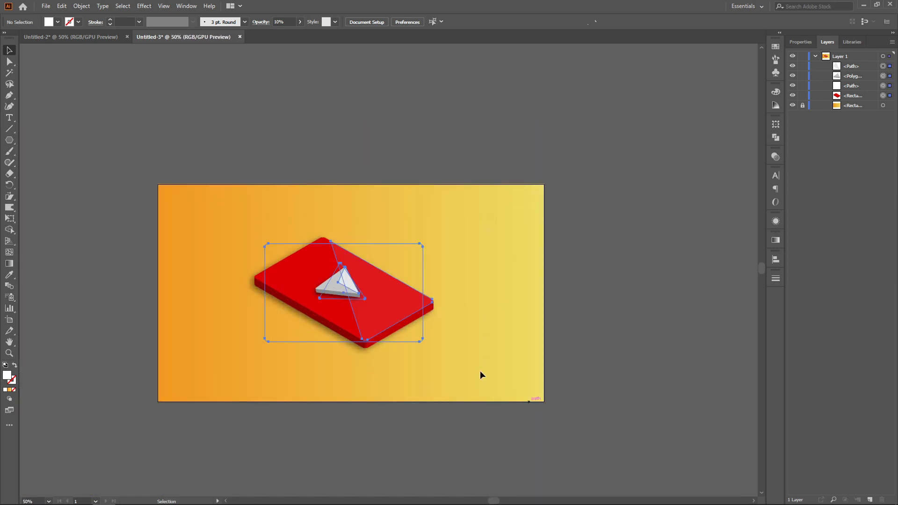
left_click(687, 22)
key("shift+Up")
key("shift+Up")
key("shift+Up")
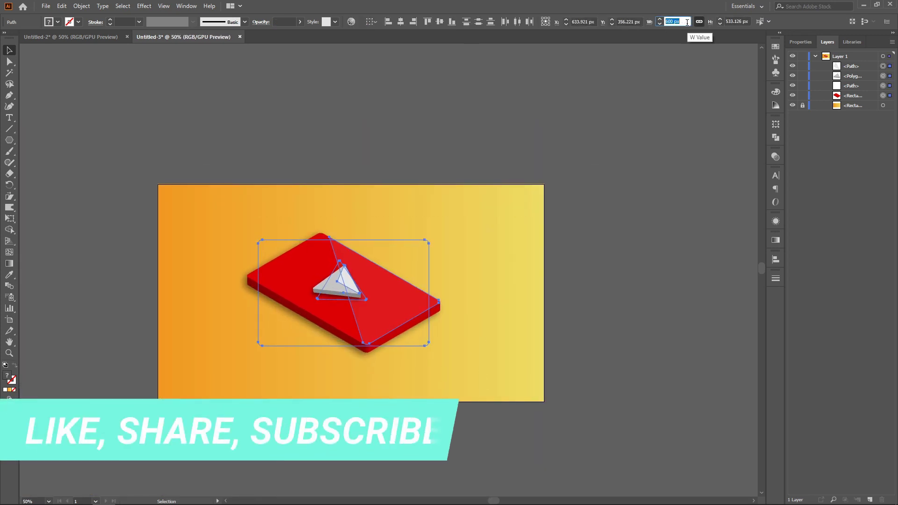
key("shift+Up")
key("shift+Up")
key("shift+Up")
key("shift+Up")
key("shift+Up")
key("shift+Up")
key("shift+Up")
key("shift+Up")
key("shift+Up")
key("Return")
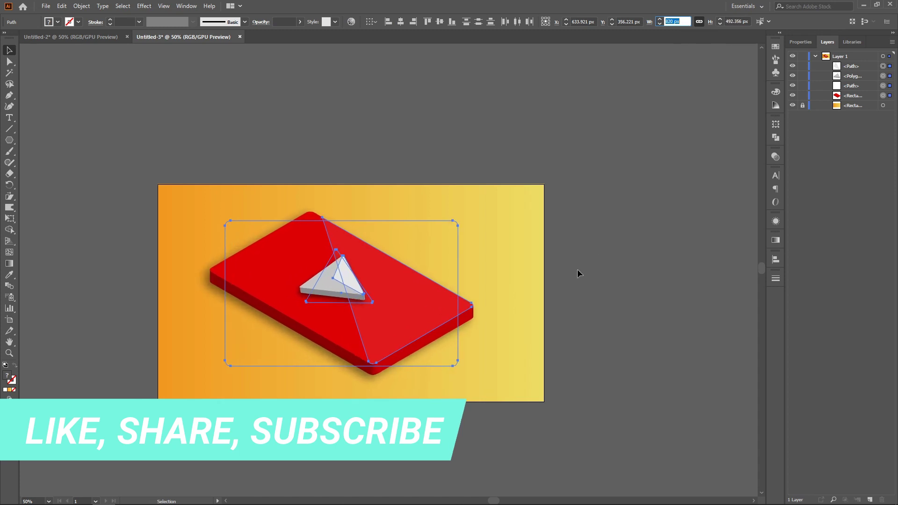
left_click(73, 481)
left_click(49, 501)
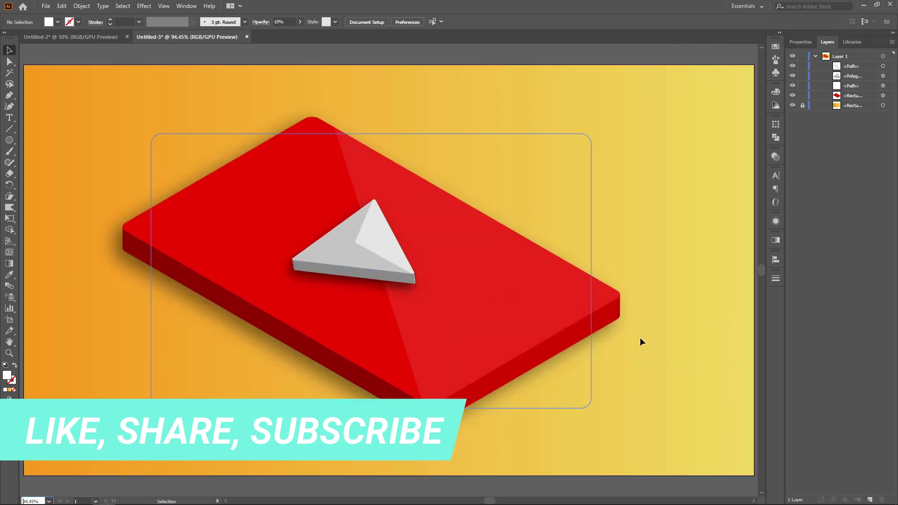